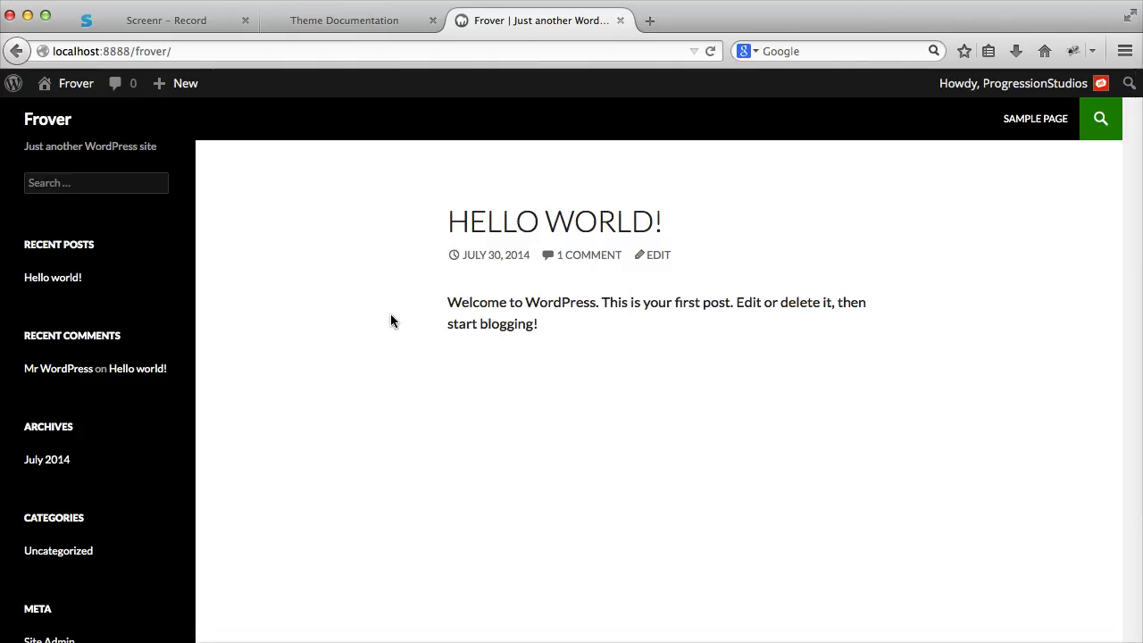
Open the theme upload form from the site's theme management page and bring up its file chooser
{"action": "left_click", "coordinate": [61, 93]}
{"action": "mouse_move", "coordinate": [51, 361]}
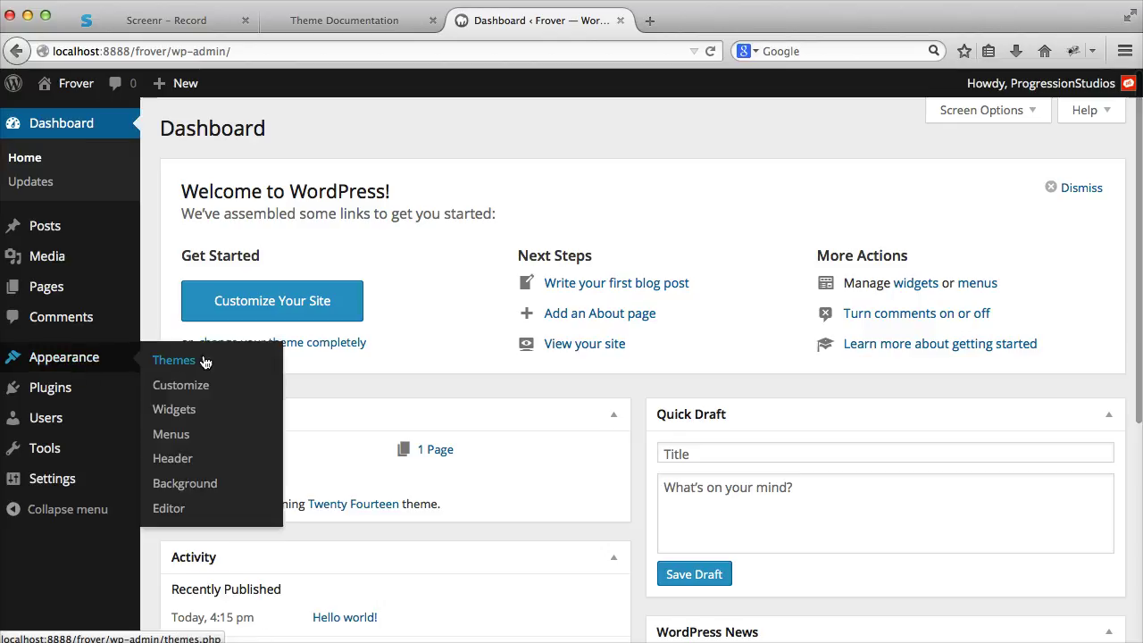
{"action": "left_click", "coordinate": [203, 360]}
{"action": "scroll", "coordinate": [795, 137], "scroll_direction": "down", "scroll_amount": 2}
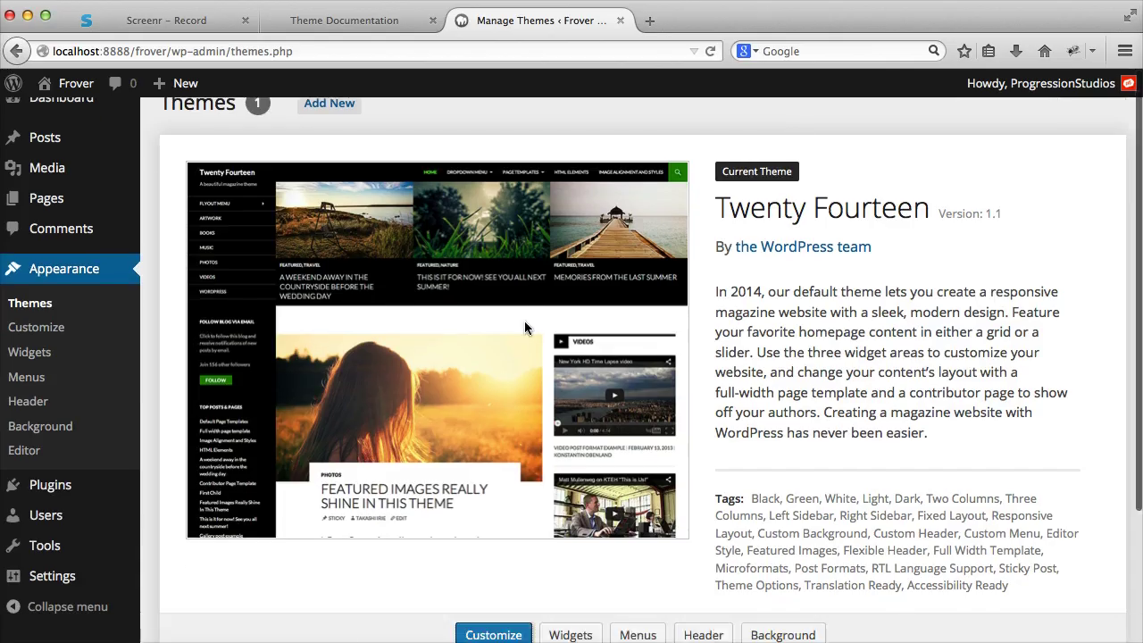
{"action": "scroll", "coordinate": [524, 320], "scroll_direction": "up", "scroll_amount": 1}
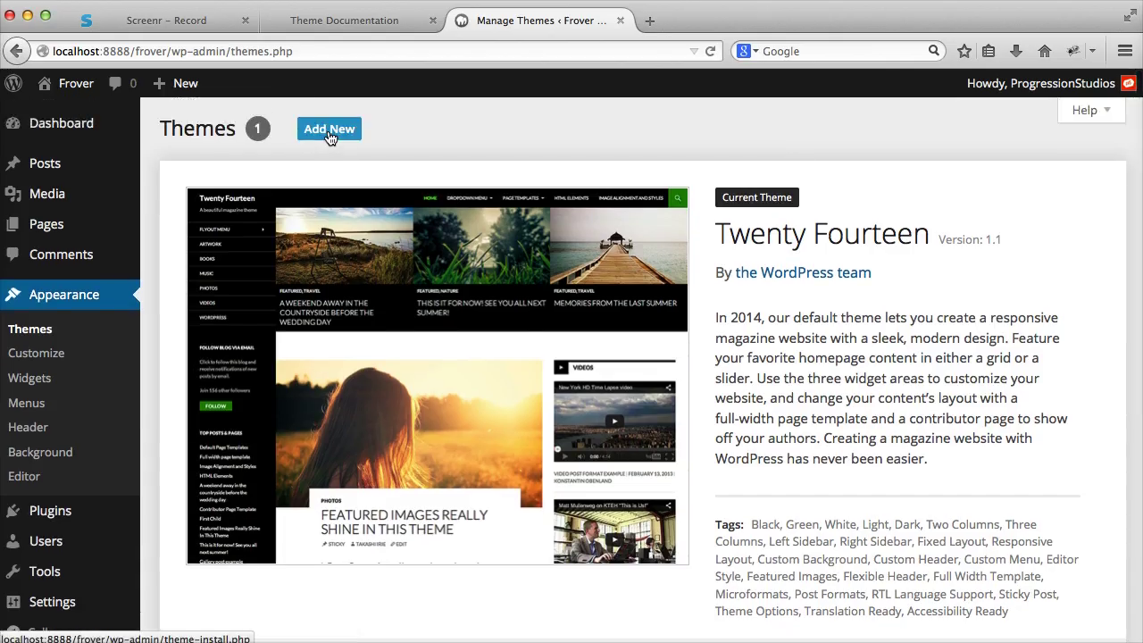
{"action": "left_click", "coordinate": [329, 131]}
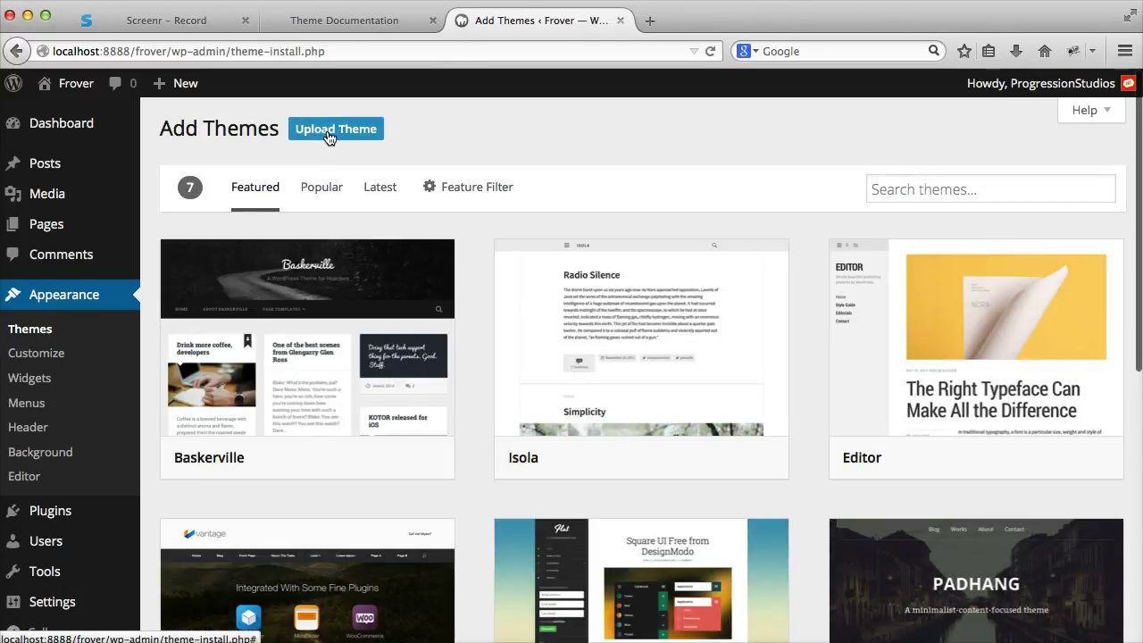
{"action": "left_click", "coordinate": [341, 133]}
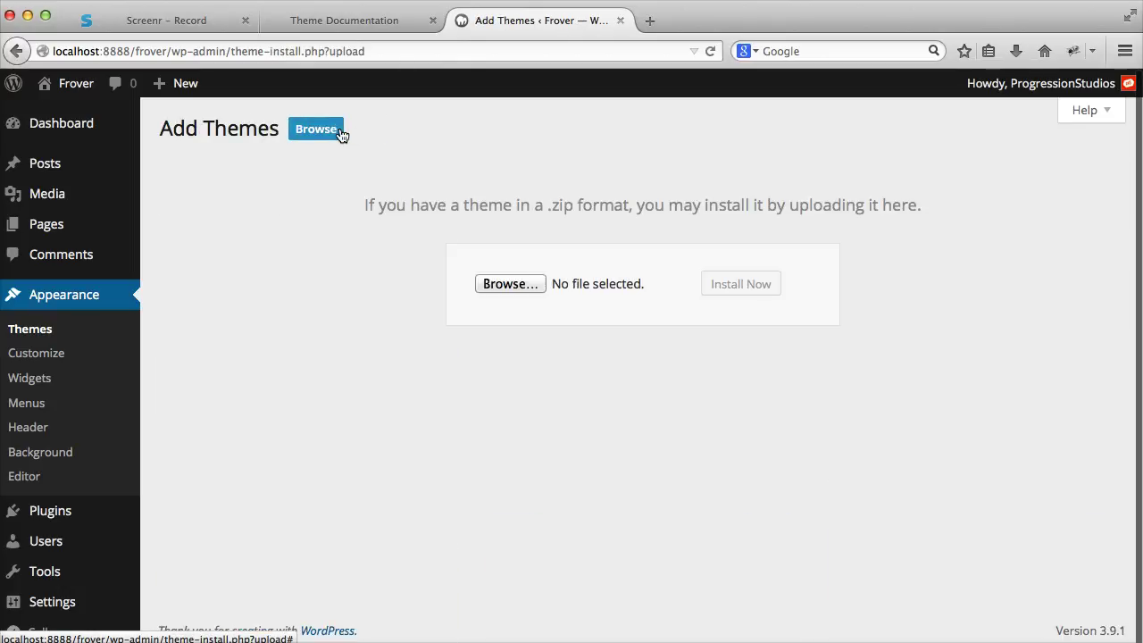
{"action": "left_click", "coordinate": [517, 286]}
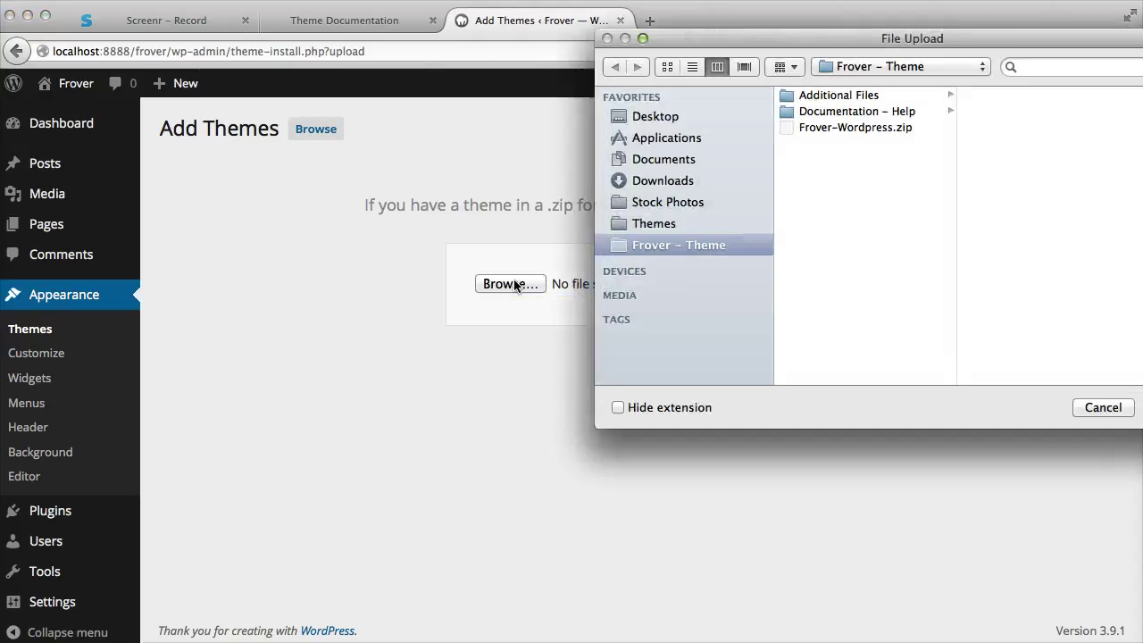
{"action": "left_click_drag", "start_coordinate": [752, 37], "coordinate": [369, 106]}
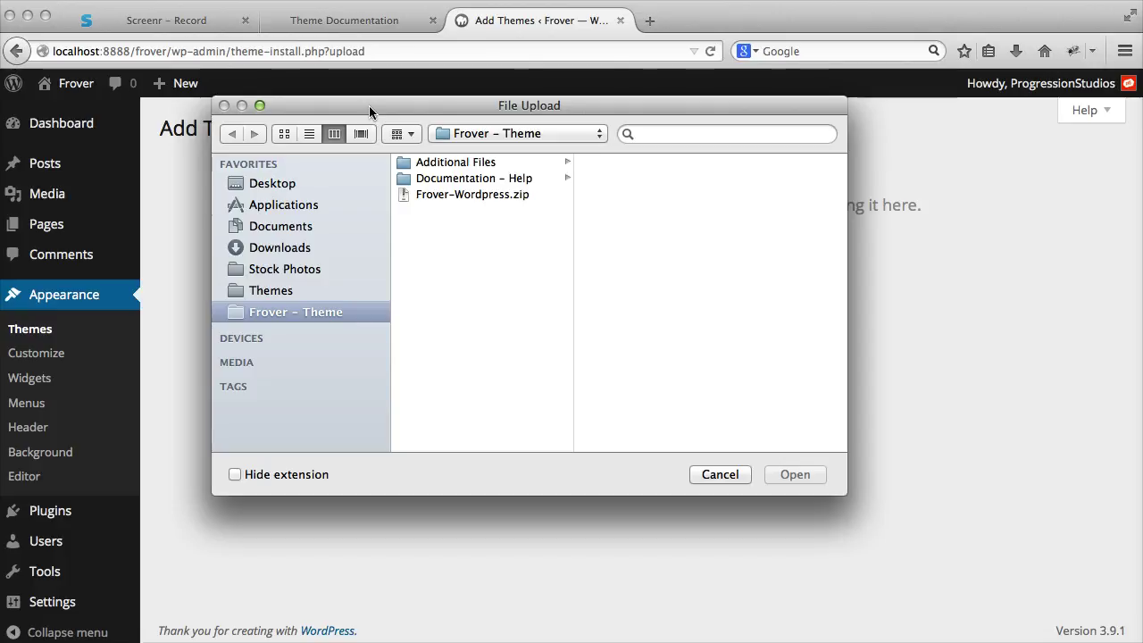
Examine the contents of the Frover – Theme folder and the file size of Frover-Wordpress.zip
{"action": "left_click", "coordinate": [496, 195]}
{"action": "left_click", "coordinate": [469, 164]}
{"action": "left_click", "coordinate": [467, 179]}
{"action": "left_click", "coordinate": [485, 186]}
{"action": "left_click", "coordinate": [476, 164]}
{"action": "left_click", "coordinate": [468, 179]}
{"action": "left_click", "coordinate": [467, 195]}
{"action": "left_click", "coordinate": [488, 241]}
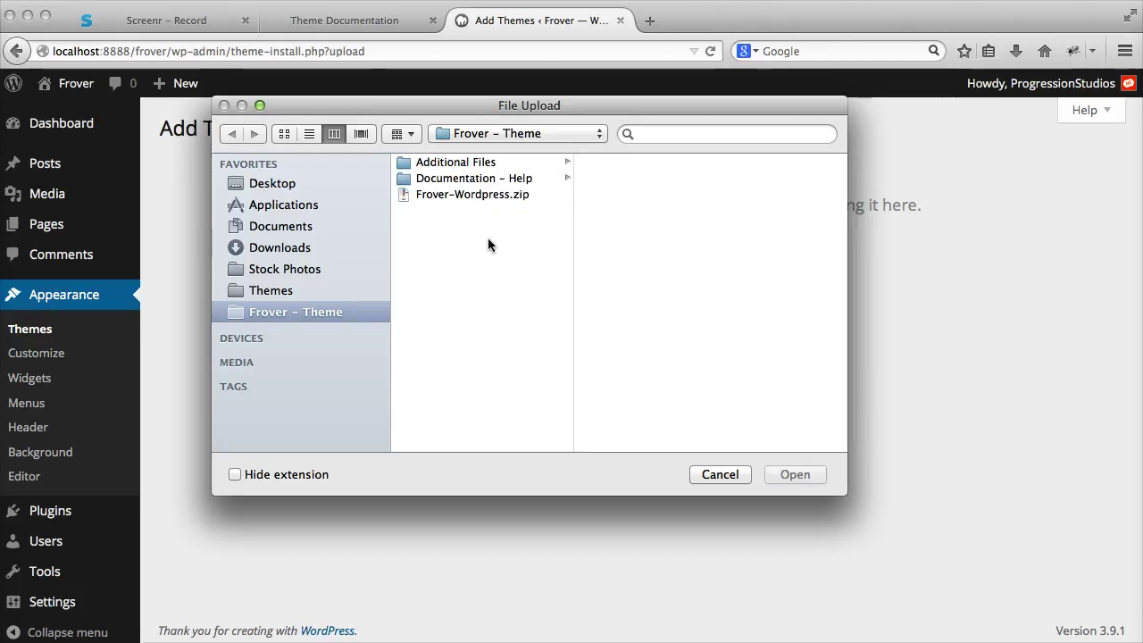
{"action": "left_click", "coordinate": [486, 194]}
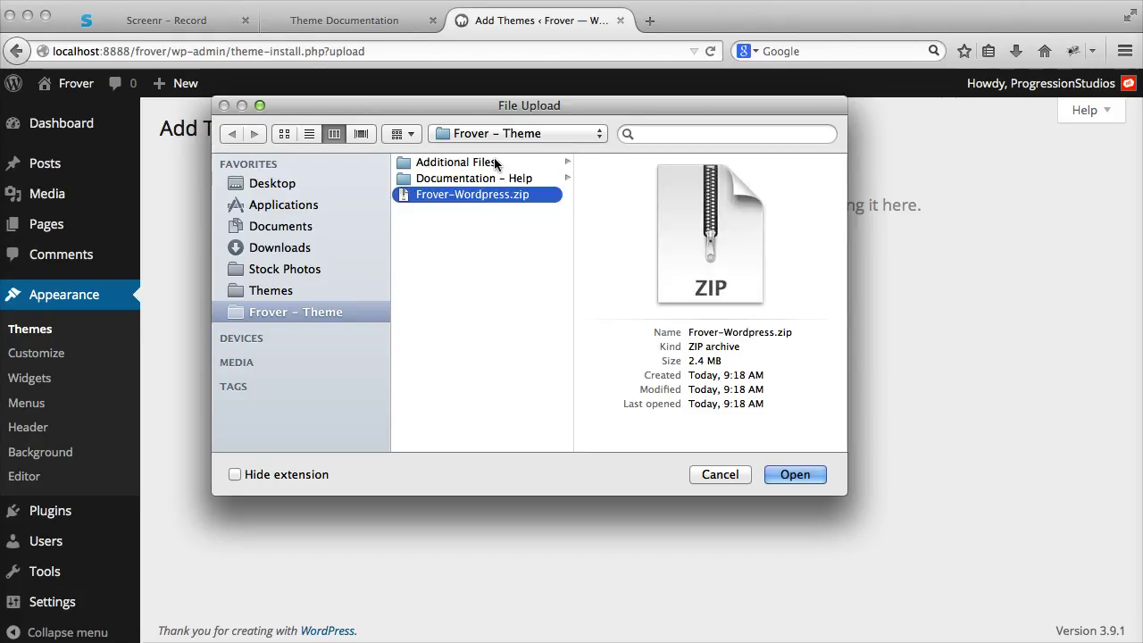
{"action": "left_click_drag", "start_coordinate": [690, 361], "coordinate": [736, 360]}
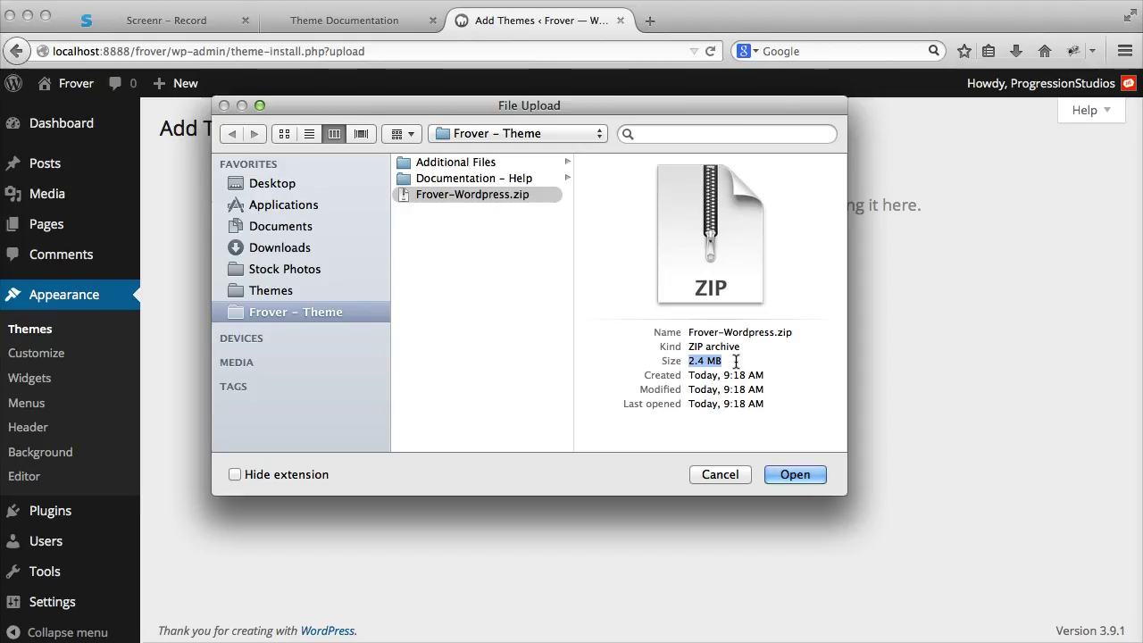
Look through the Live Preview Files and Photoshop Files folders inside Additional Files
{"action": "left_click", "coordinate": [463, 178]}
{"action": "left_click", "coordinate": [467, 163]}
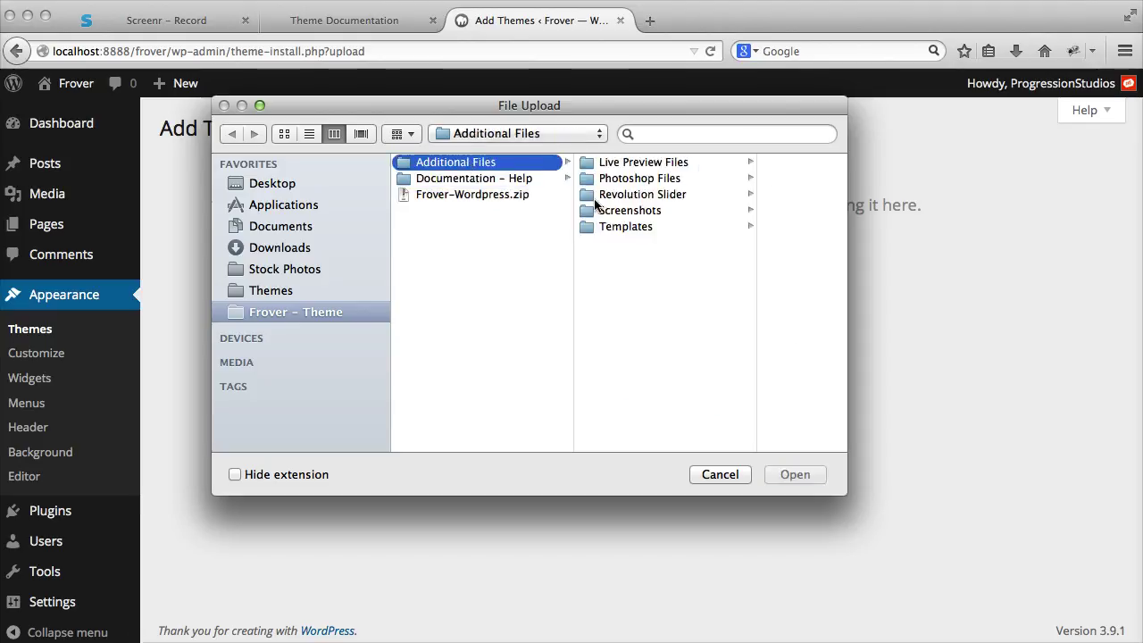
{"action": "left_click", "coordinate": [649, 163]}
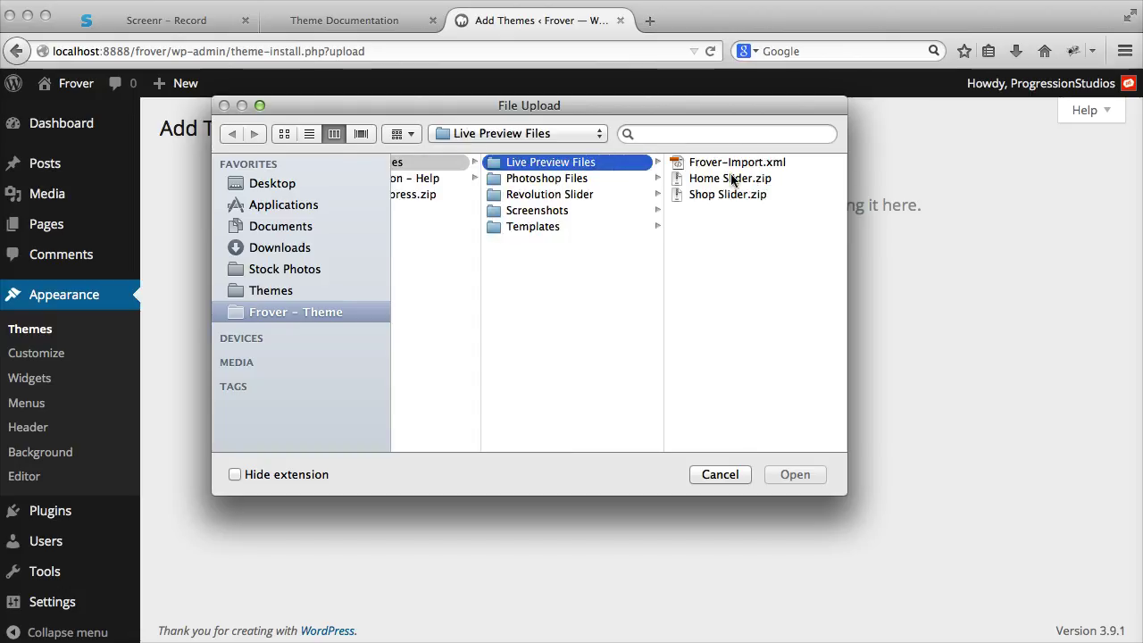
{"action": "left_click", "coordinate": [534, 183]}
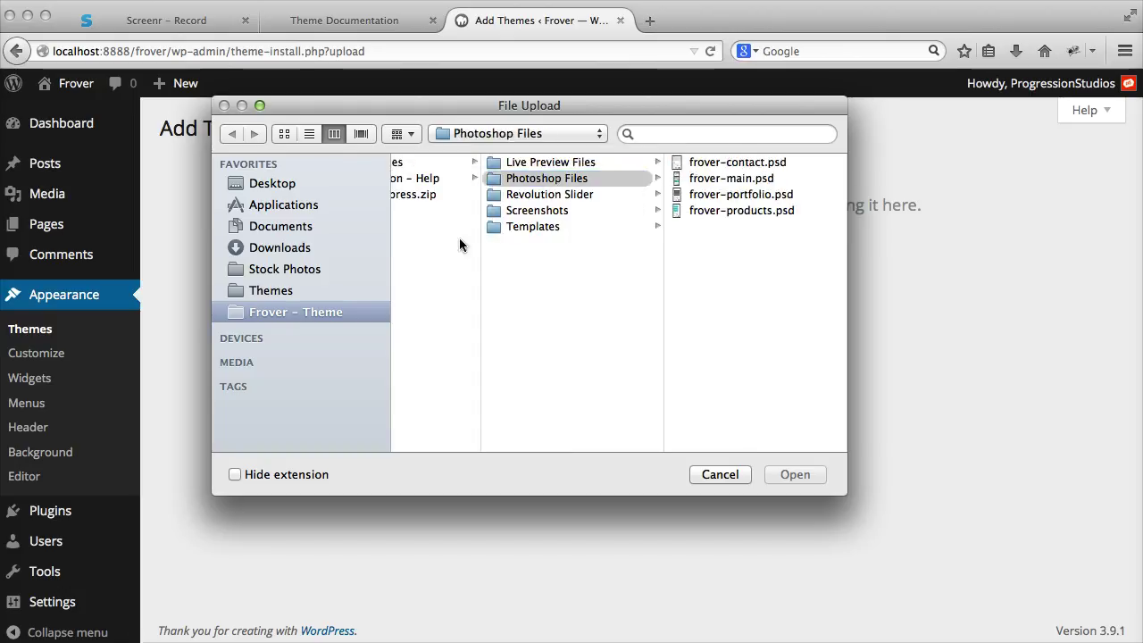
Choose Frover-Wordpress.zip from the Frover – Theme folder and install it as a theme
{"action": "left_click", "coordinate": [459, 237]}
{"action": "left_click", "coordinate": [489, 195]}
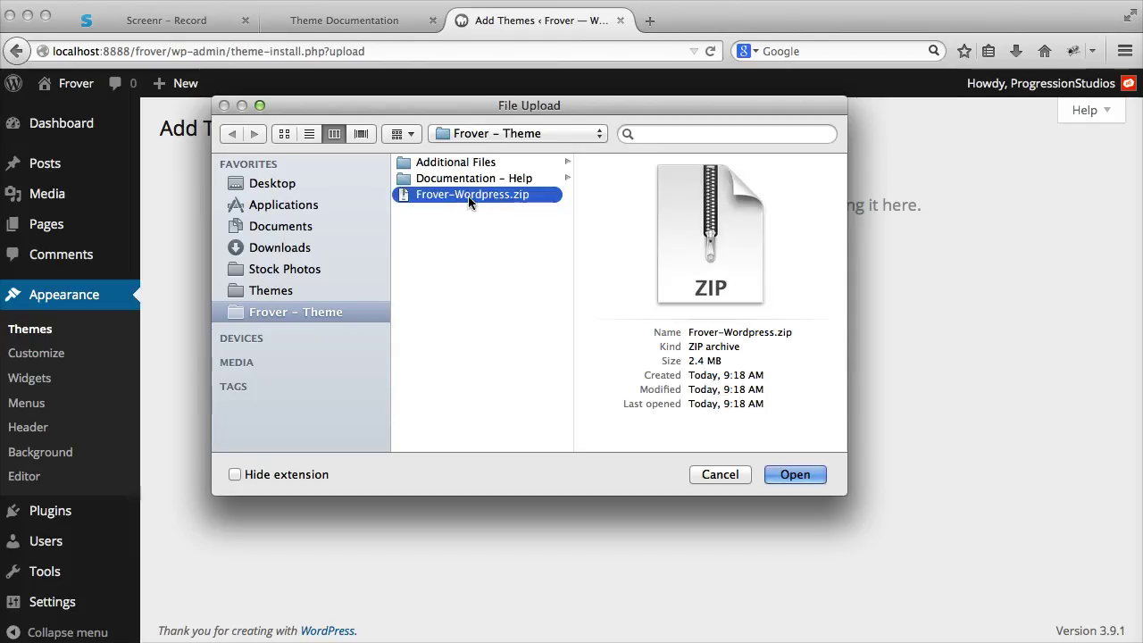
{"action": "left_click", "coordinate": [791, 474]}
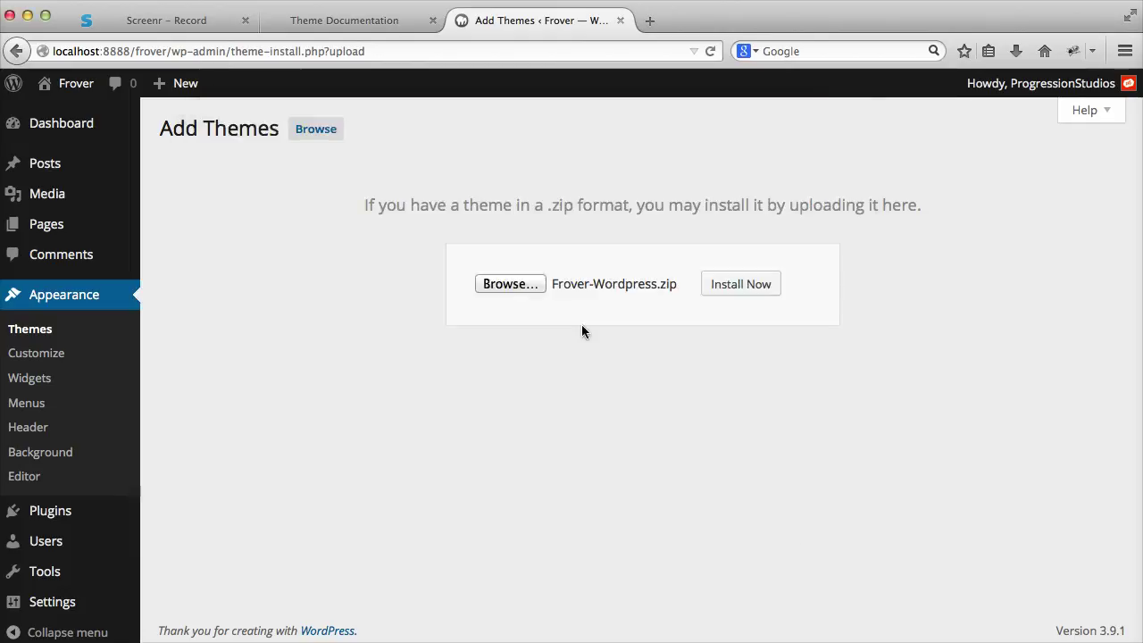
{"action": "left_click", "coordinate": [738, 284]}
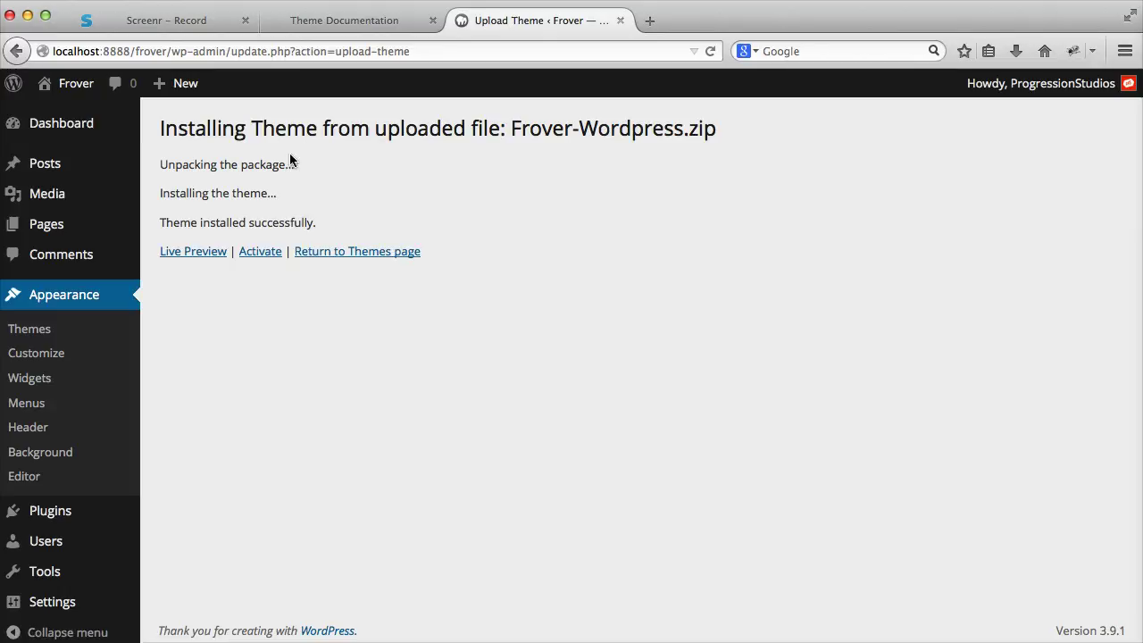
Activate the Frover Progression theme among the installed themes
{"action": "left_click", "coordinate": [87, 329]}
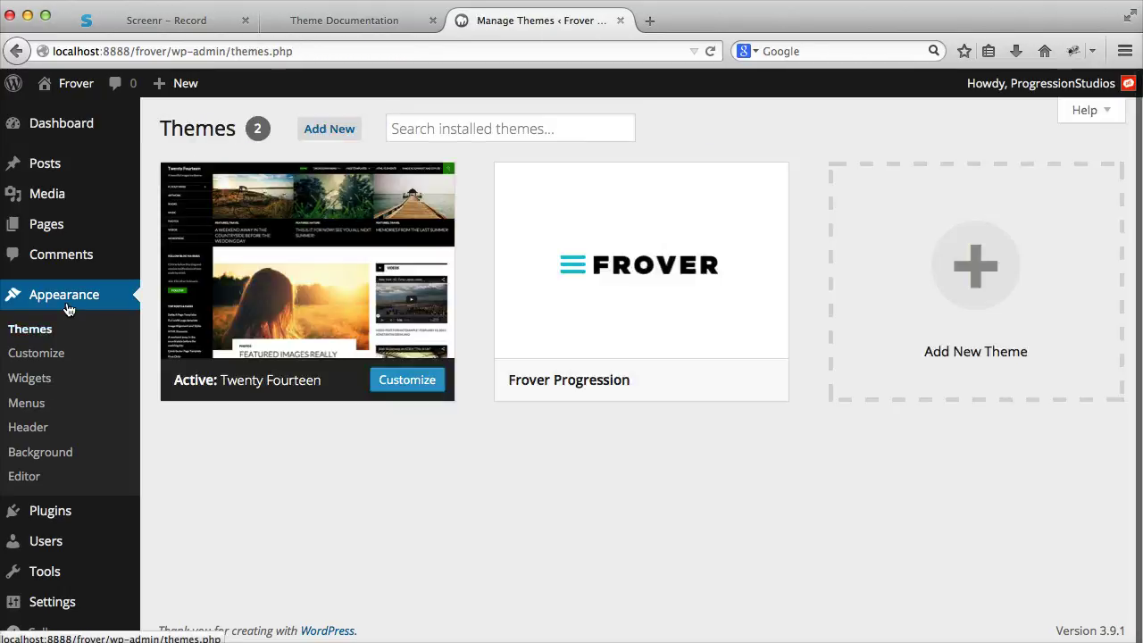
{"action": "mouse_move", "coordinate": [620, 285]}
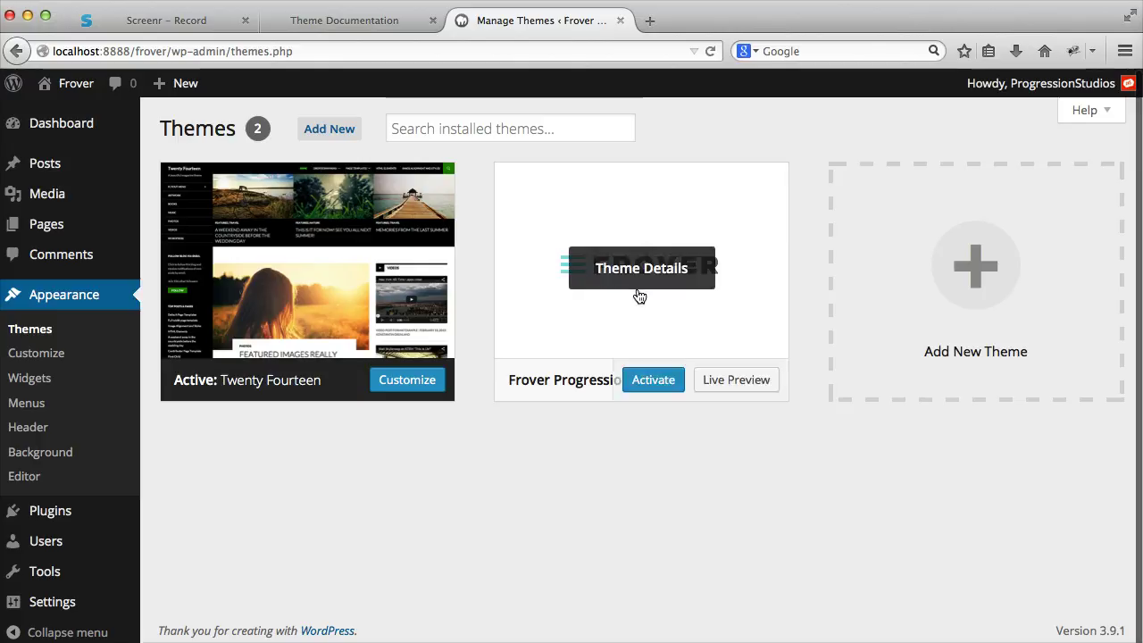
{"action": "left_click", "coordinate": [652, 380]}
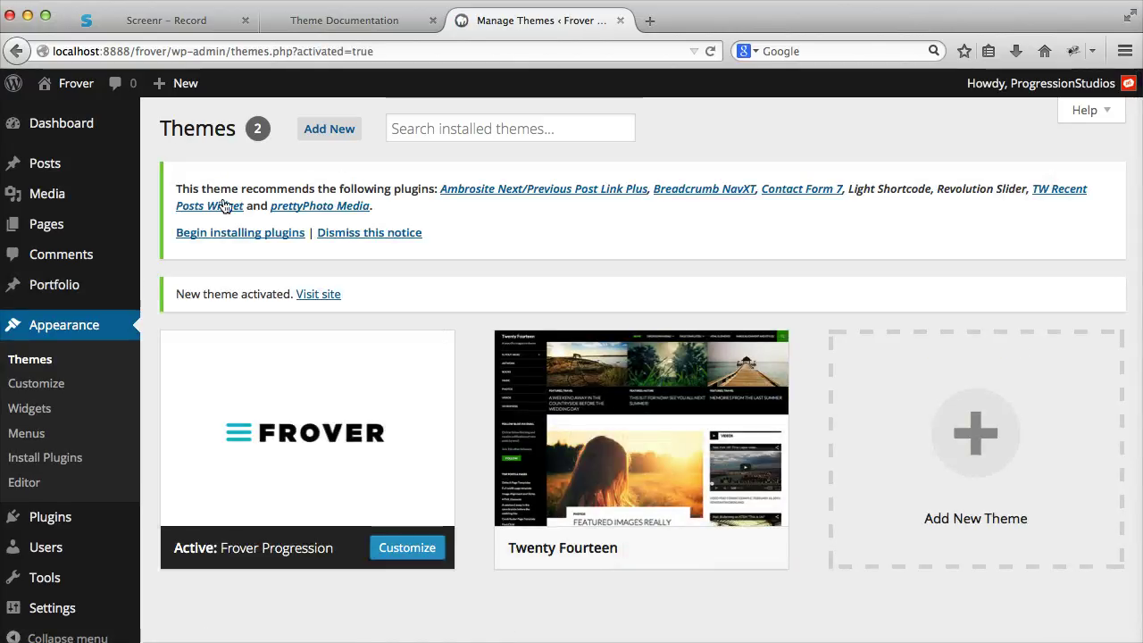
Open the posts list and read the notice about the theme's recommended plugins
{"action": "left_click", "coordinate": [77, 169]}
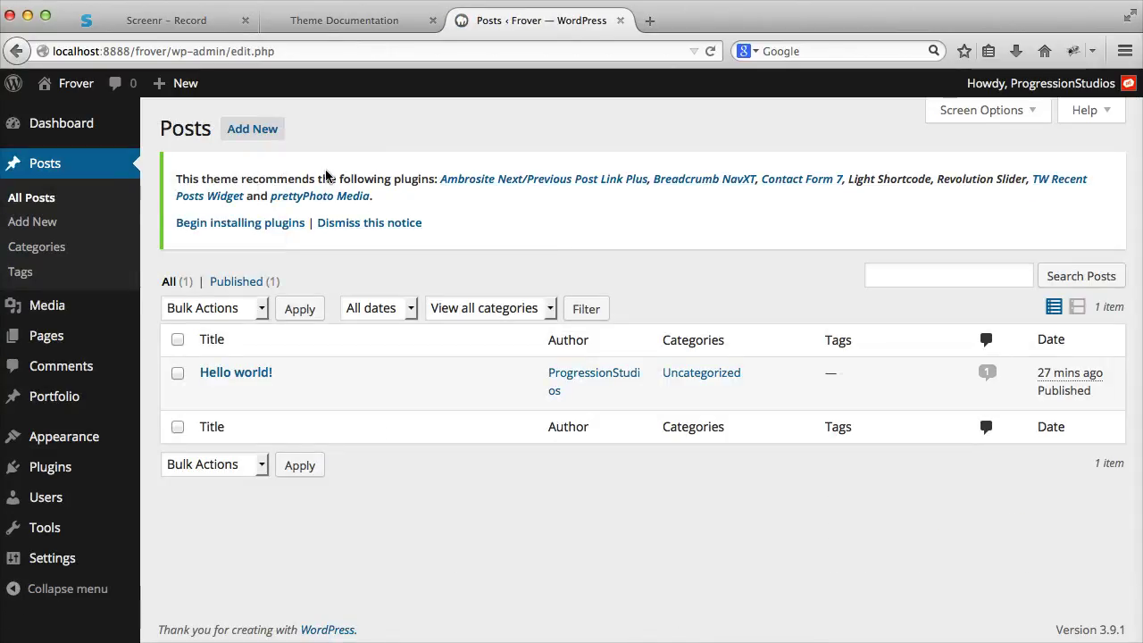
{"action": "left_click_drag", "start_coordinate": [188, 176], "coordinate": [501, 221]}
{"action": "left_click", "coordinate": [519, 221]}
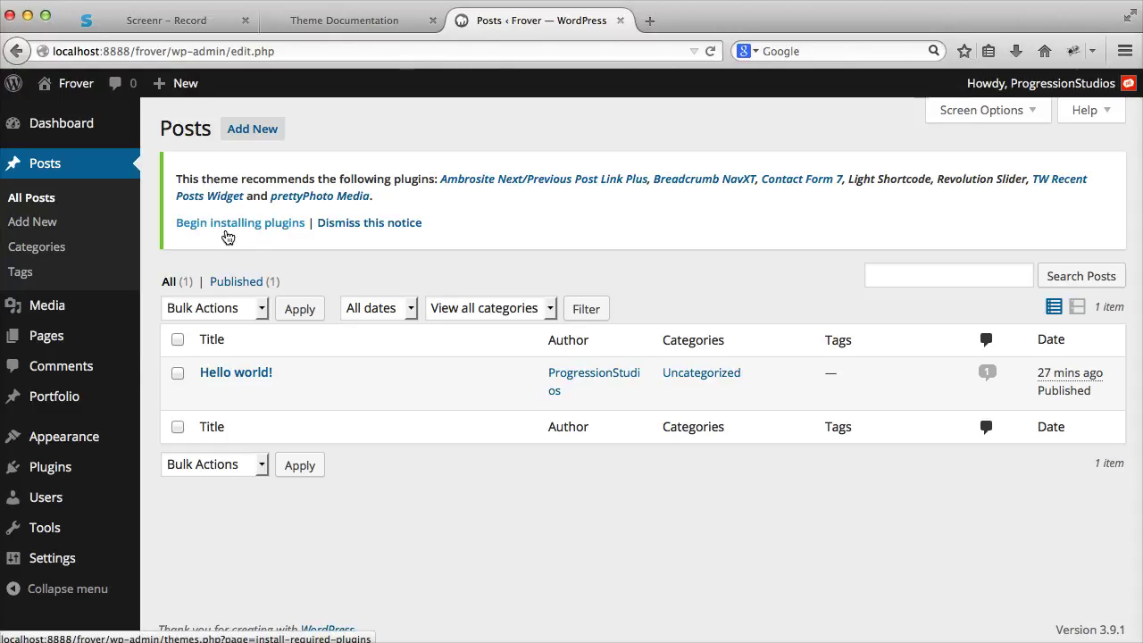
Begin installing the recommended plugins, select all of them in the list and bulk-install them
{"action": "left_click", "coordinate": [227, 235]}
{"action": "scroll", "coordinate": [324, 234], "scroll_direction": "down", "scroll_amount": 2}
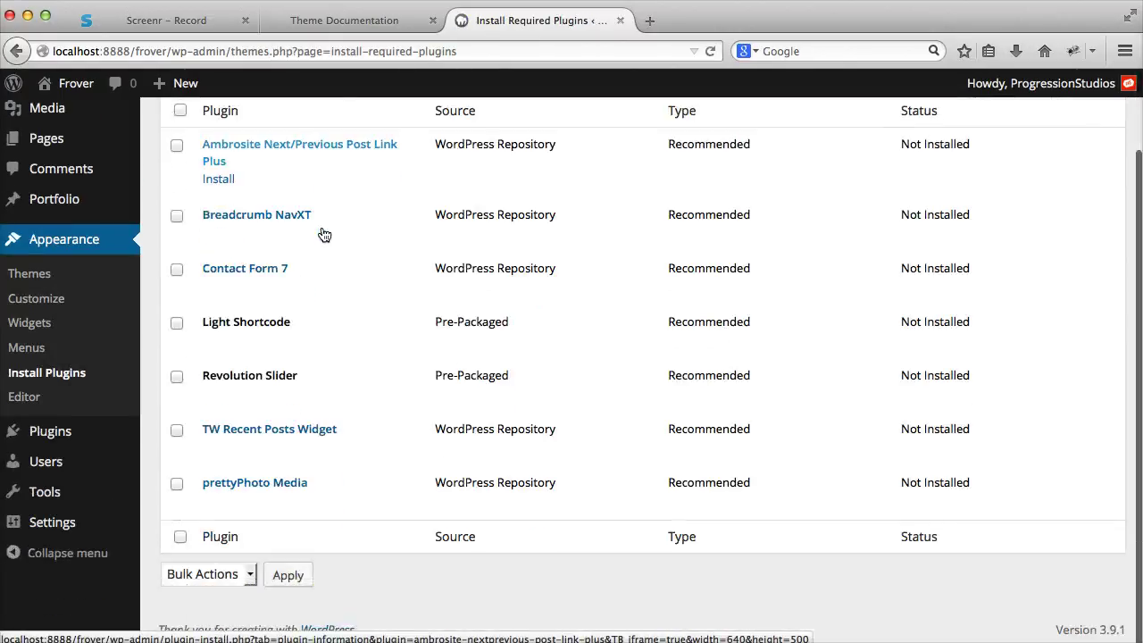
{"action": "scroll", "coordinate": [324, 234], "scroll_direction": "up", "scroll_amount": 2}
{"action": "scroll", "coordinate": [223, 234], "scroll_direction": "down", "scroll_amount": 1}
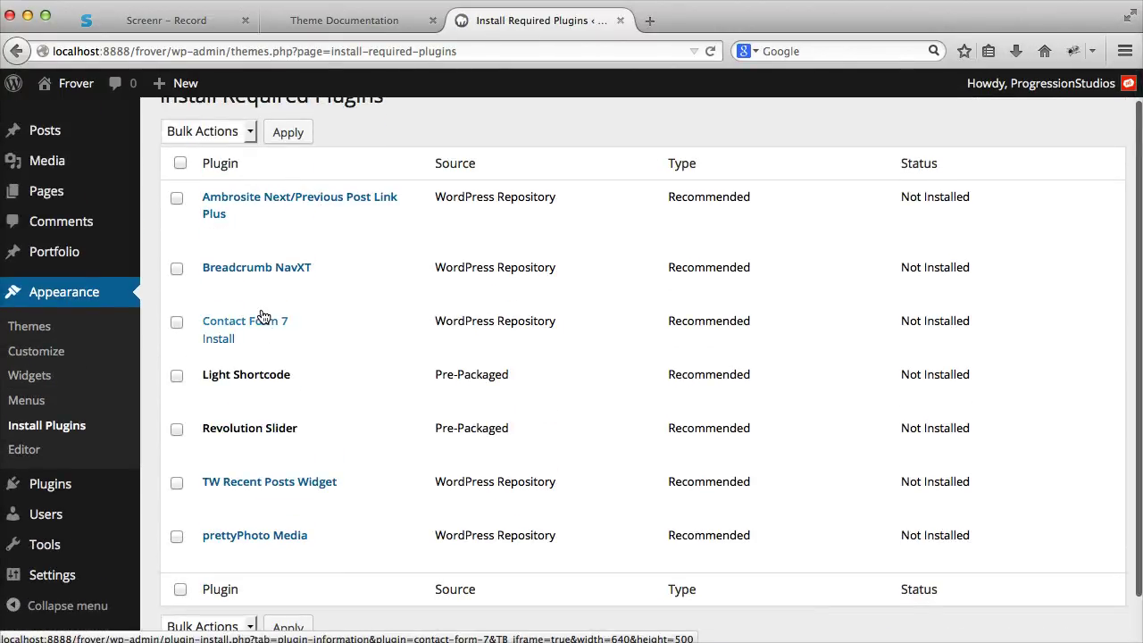
{"action": "scroll", "coordinate": [267, 349], "scroll_direction": "up", "scroll_amount": 1}
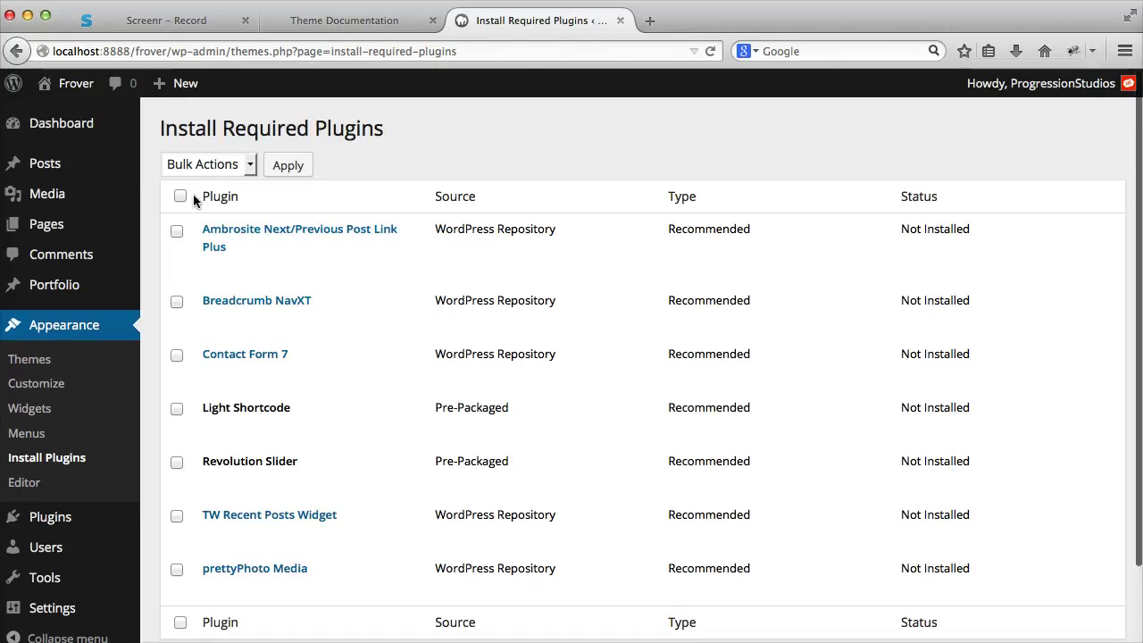
{"action": "left_click", "coordinate": [180, 197]}
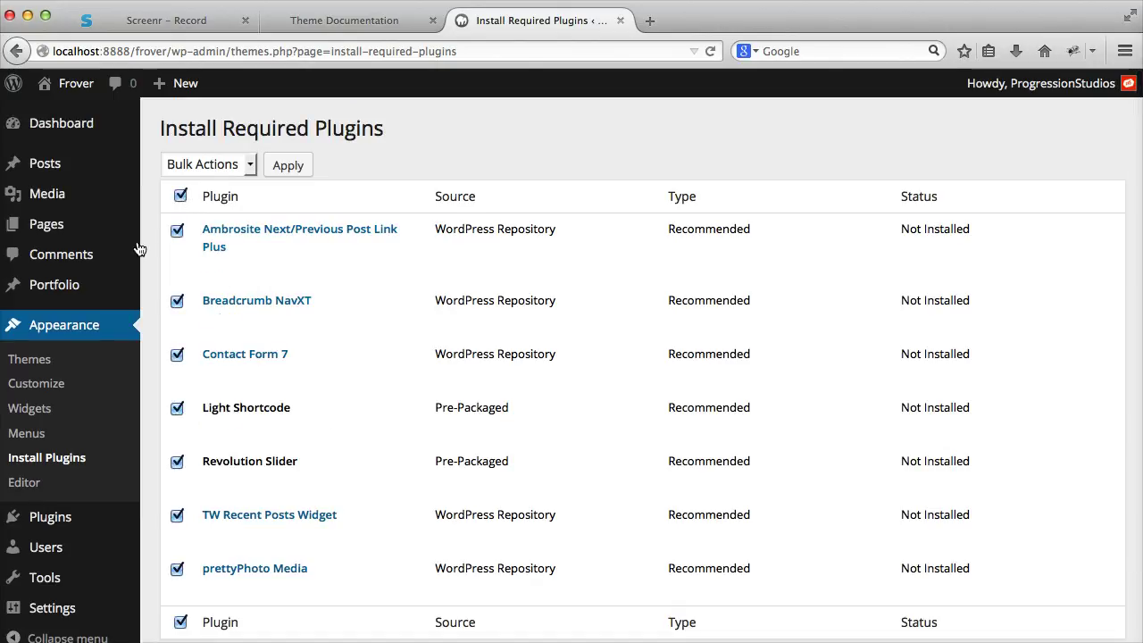
{"action": "left_click", "coordinate": [224, 168]}
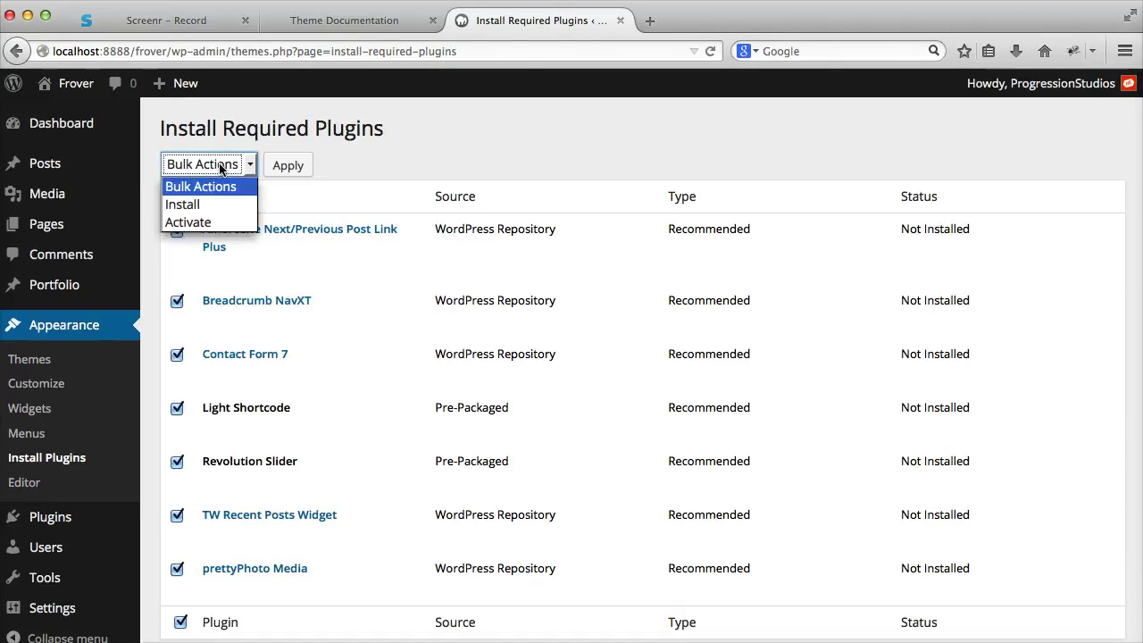
{"action": "left_click", "coordinate": [186, 205]}
{"action": "left_click", "coordinate": [287, 166]}
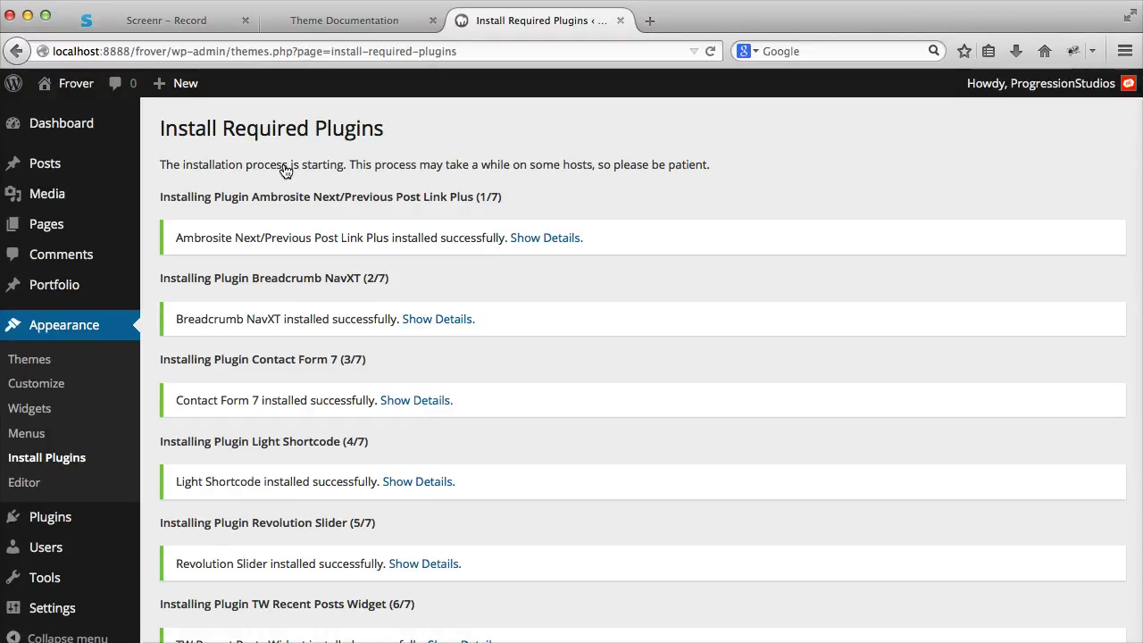
Review the installation results of every plugin and return to the required plugins installer
{"action": "scroll", "coordinate": [408, 360], "scroll_direction": "down", "scroll_amount": 5}
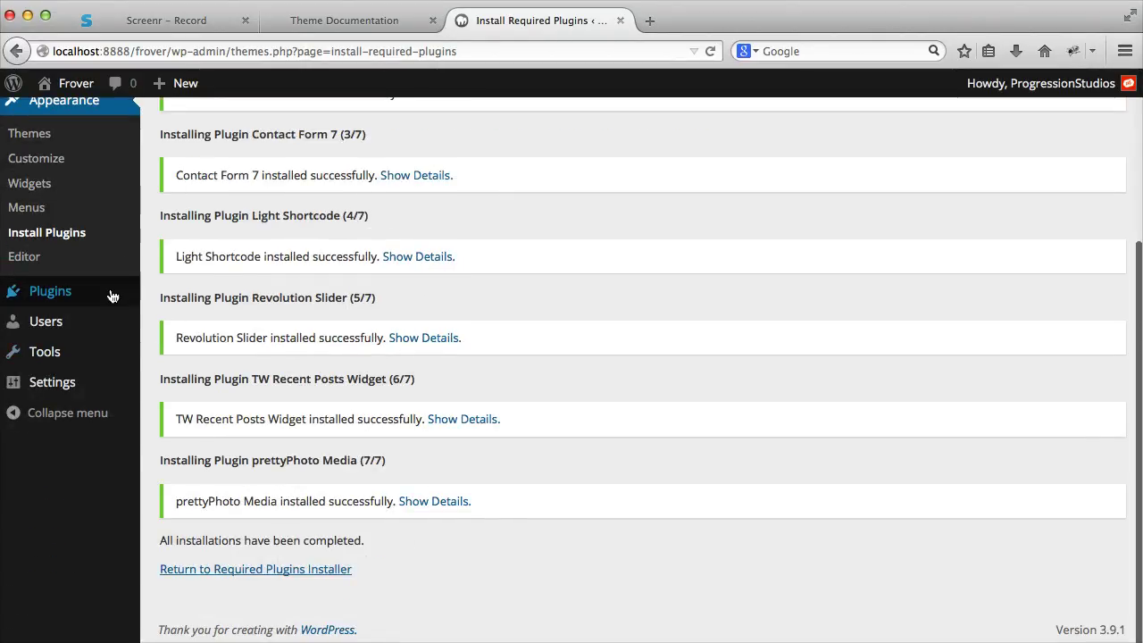
{"action": "scroll", "coordinate": [312, 573], "scroll_direction": "up", "scroll_amount": 3}
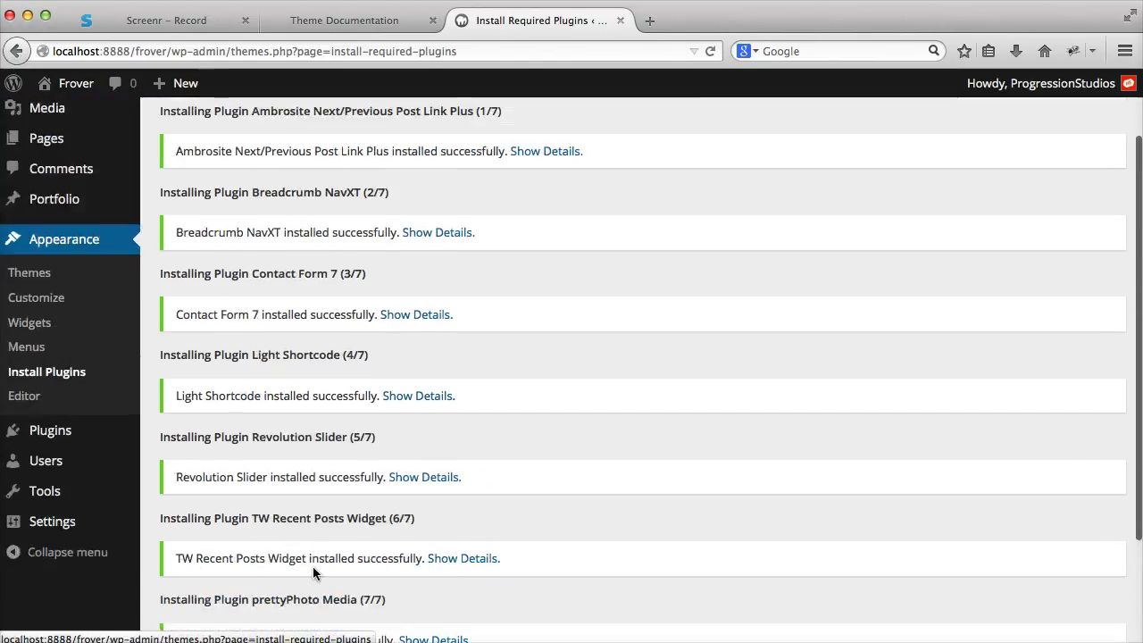
{"action": "scroll", "coordinate": [295, 568], "scroll_direction": "down", "scroll_amount": 4}
{"action": "scroll", "coordinate": [357, 294], "scroll_direction": "up", "scroll_amount": 6}
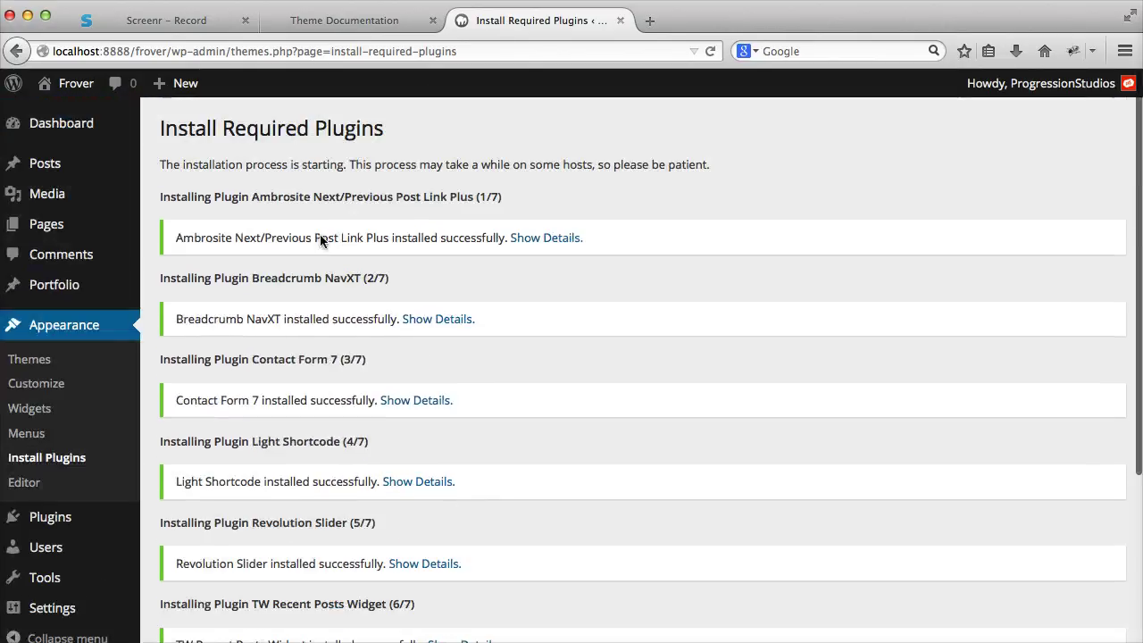
{"action": "scroll", "coordinate": [312, 228], "scroll_direction": "down", "scroll_amount": 5}
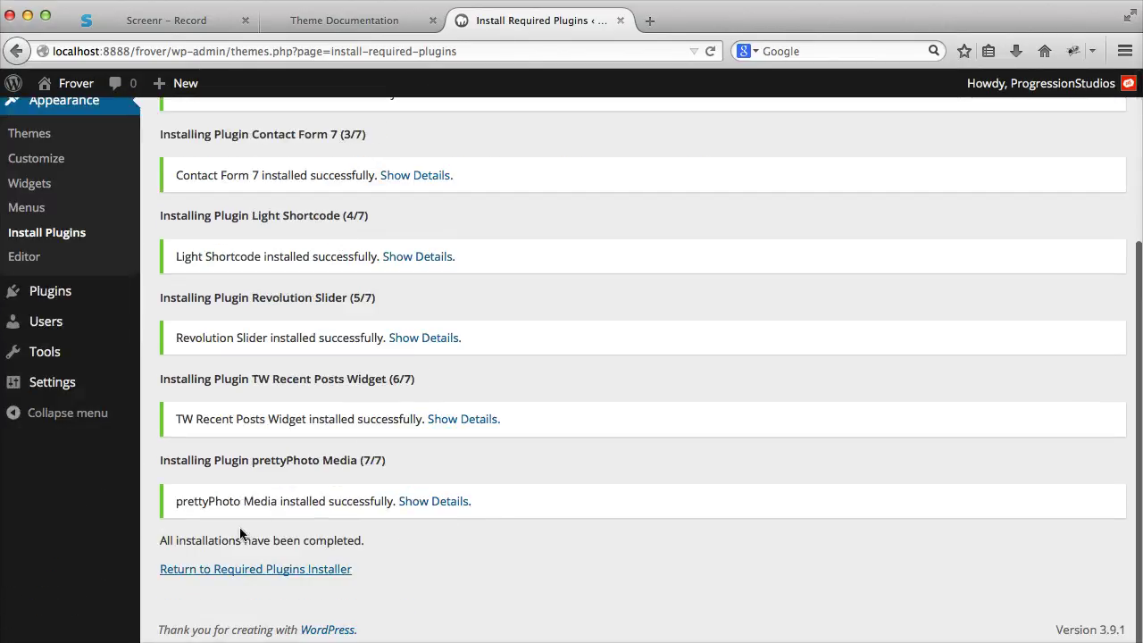
{"action": "left_click", "coordinate": [220, 573]}
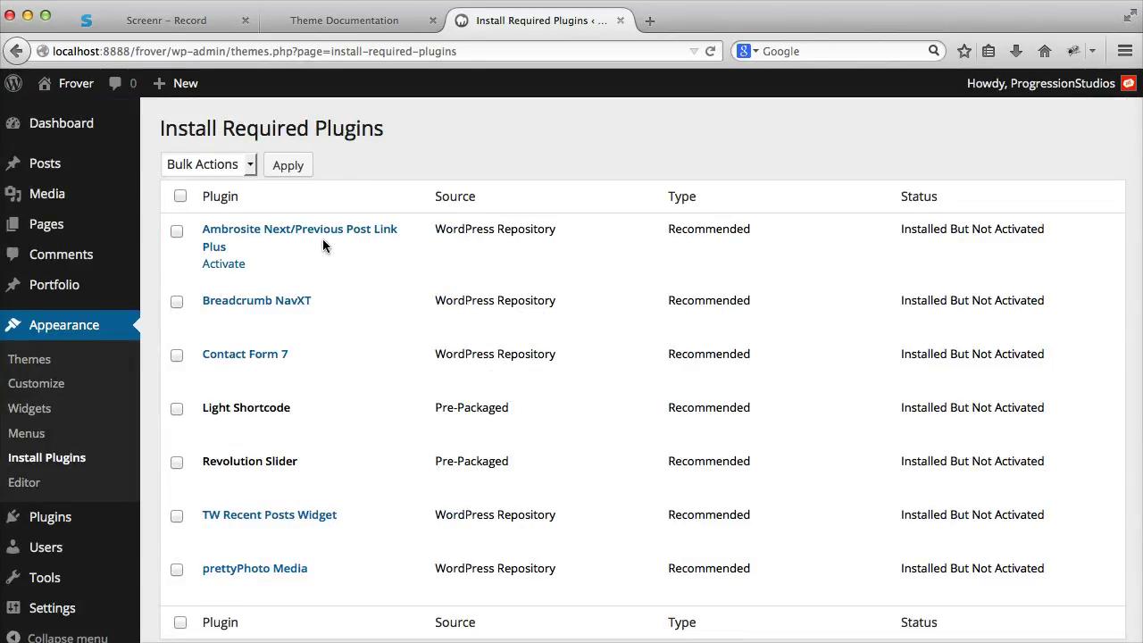
Check the dashboard's notice about inactive recommended plugins and reopen the Install Plugins page under Appearance
{"action": "left_click", "coordinate": [89, 123]}
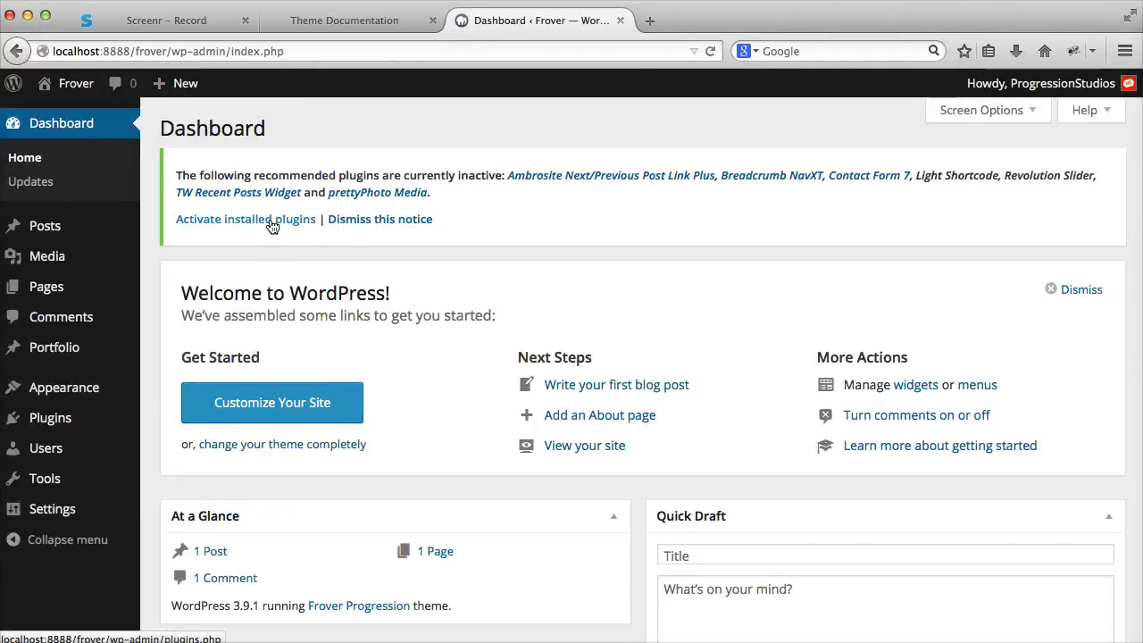
{"action": "mouse_move", "coordinate": [90, 391]}
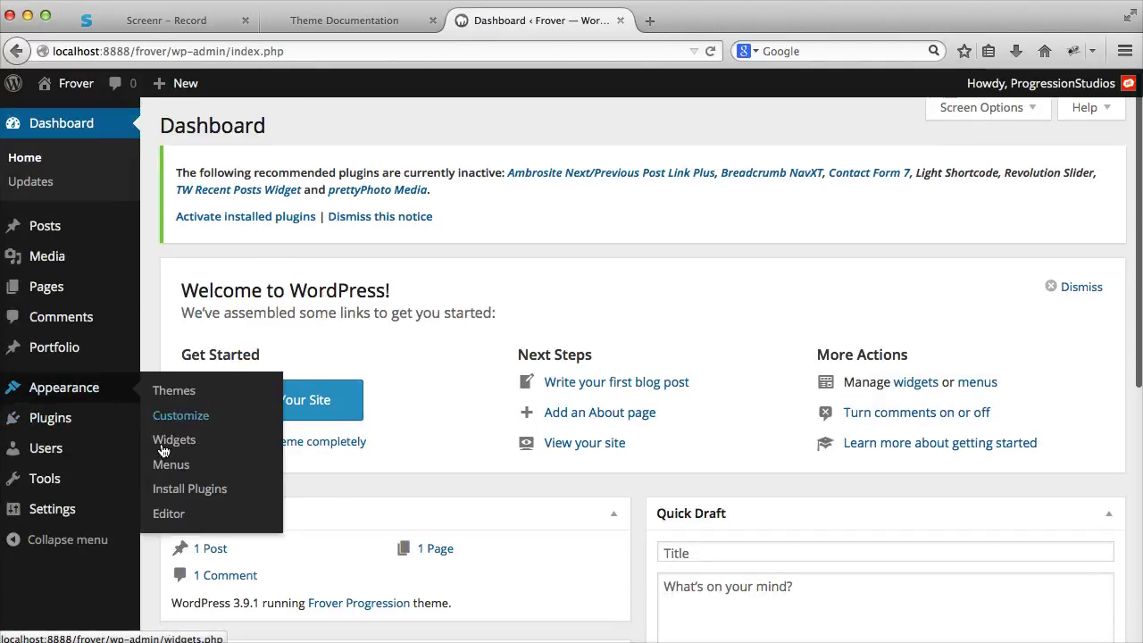
{"action": "left_click", "coordinate": [189, 490]}
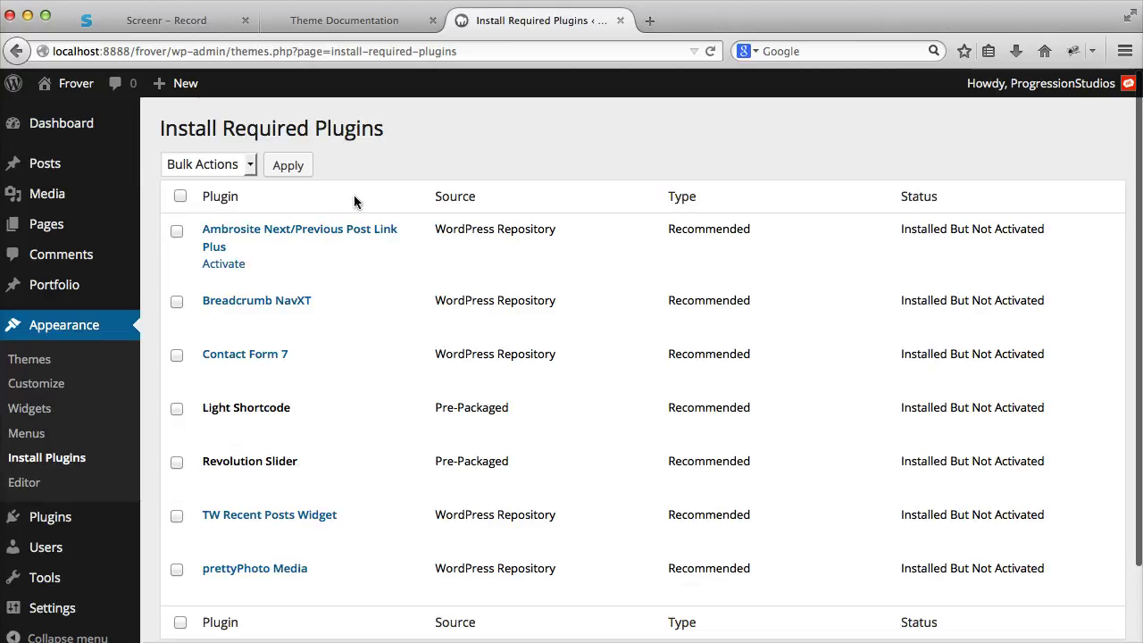
Select all seven recommended plugins in the required plugins list and bulk-activate them
{"action": "left_click", "coordinate": [181, 197]}
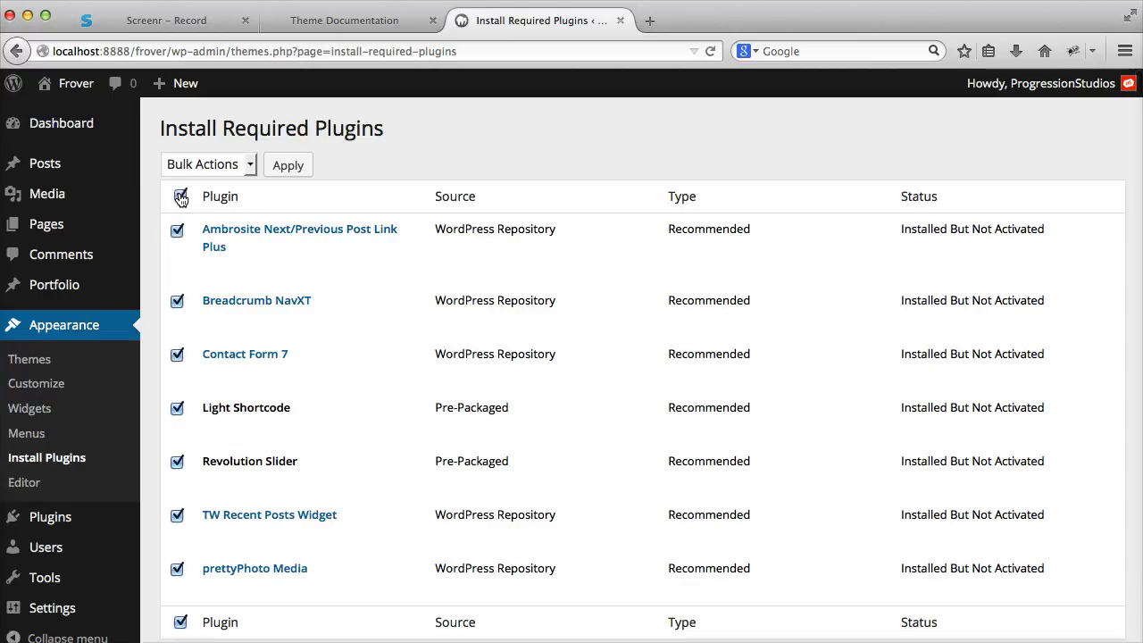
{"action": "scroll", "coordinate": [239, 215], "scroll_direction": "down", "scroll_amount": 2}
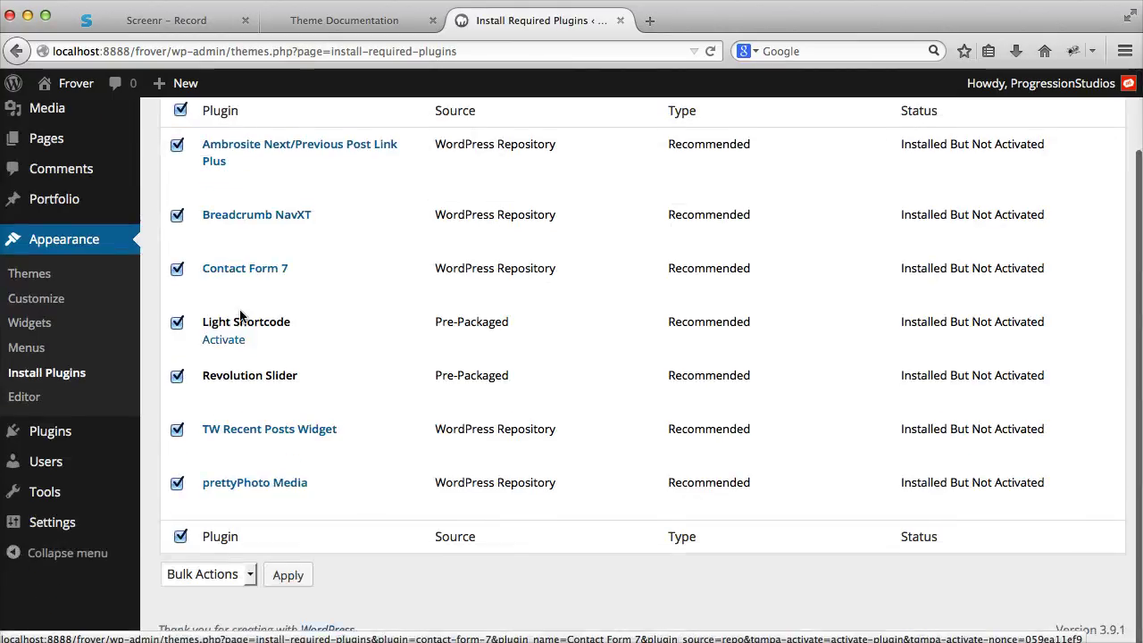
{"action": "scroll", "coordinate": [241, 322], "scroll_direction": "up", "scroll_amount": 2}
{"action": "left_click", "coordinate": [205, 164]}
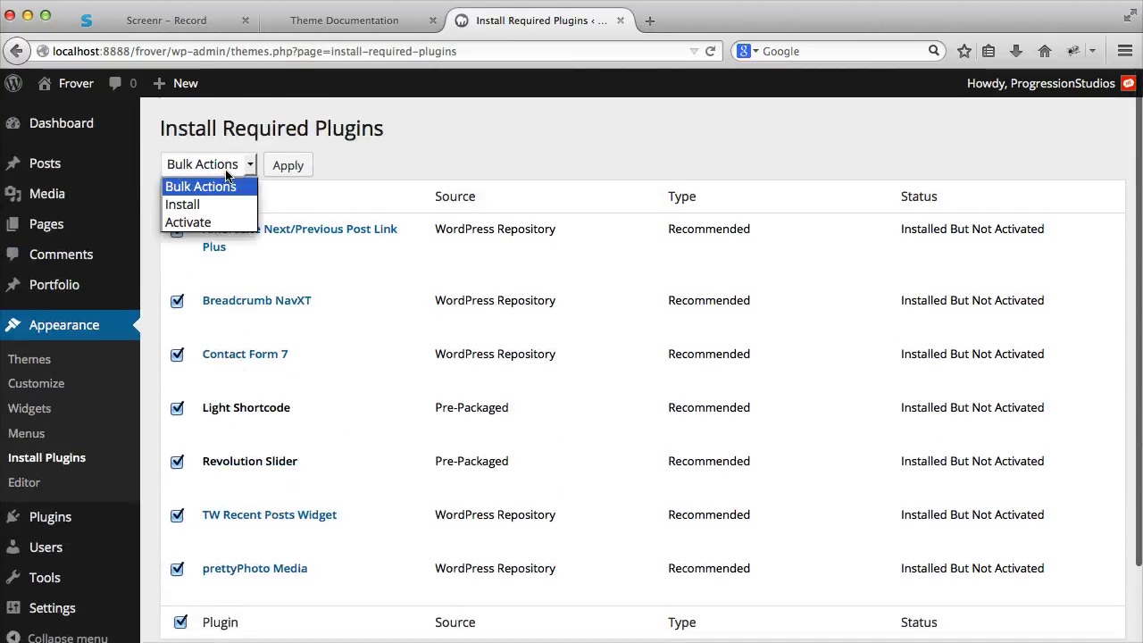
{"action": "left_click", "coordinate": [203, 223]}
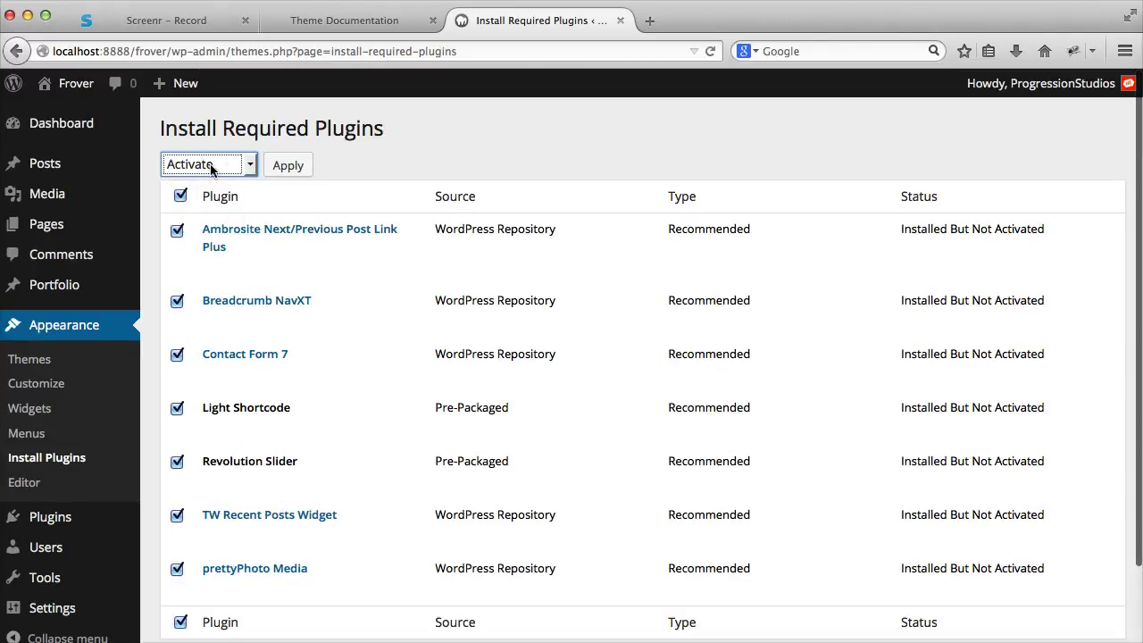
{"action": "left_click", "coordinate": [297, 167]}
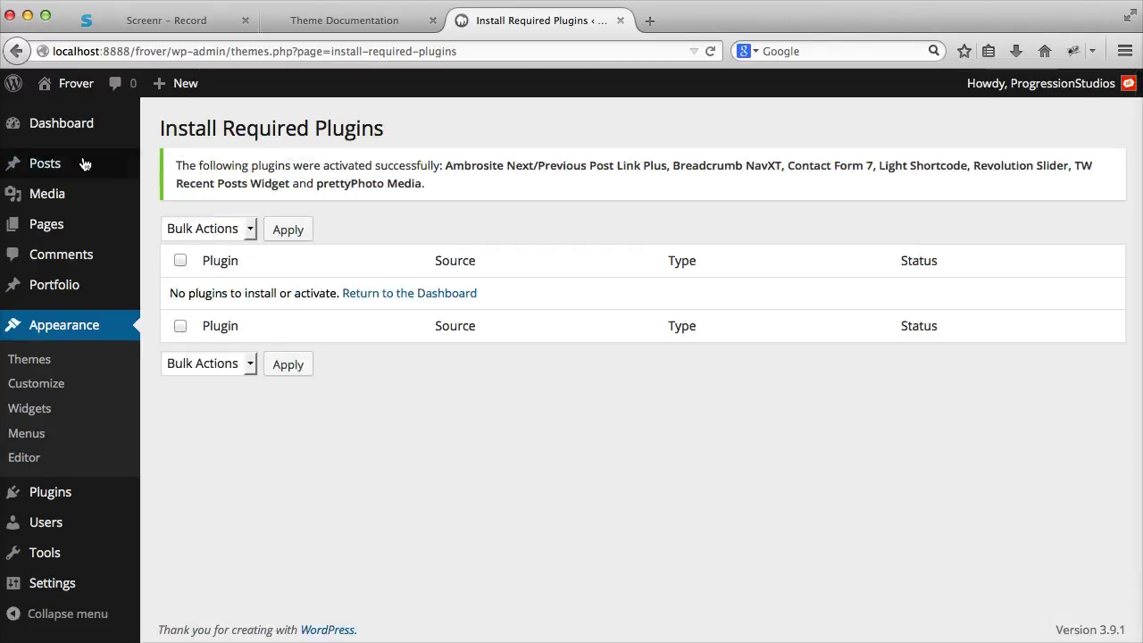
Open the posts list, read the Revolution Slider activation notice and dismiss it permanently
{"action": "left_click", "coordinate": [54, 163]}
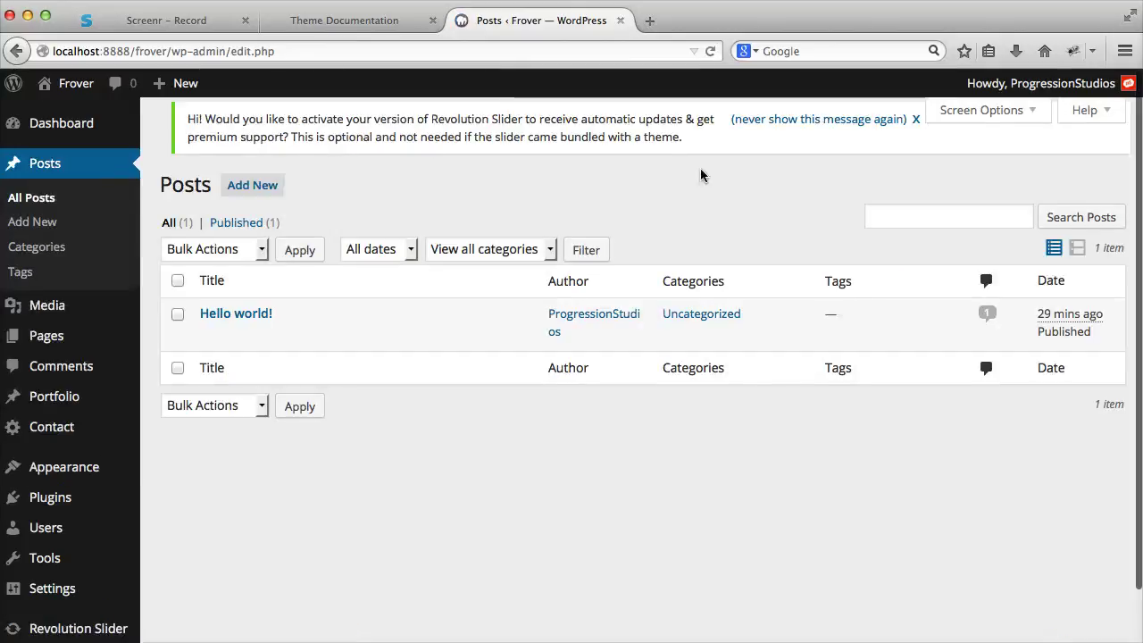
{"action": "left_click_drag", "start_coordinate": [298, 110], "coordinate": [577, 143]}
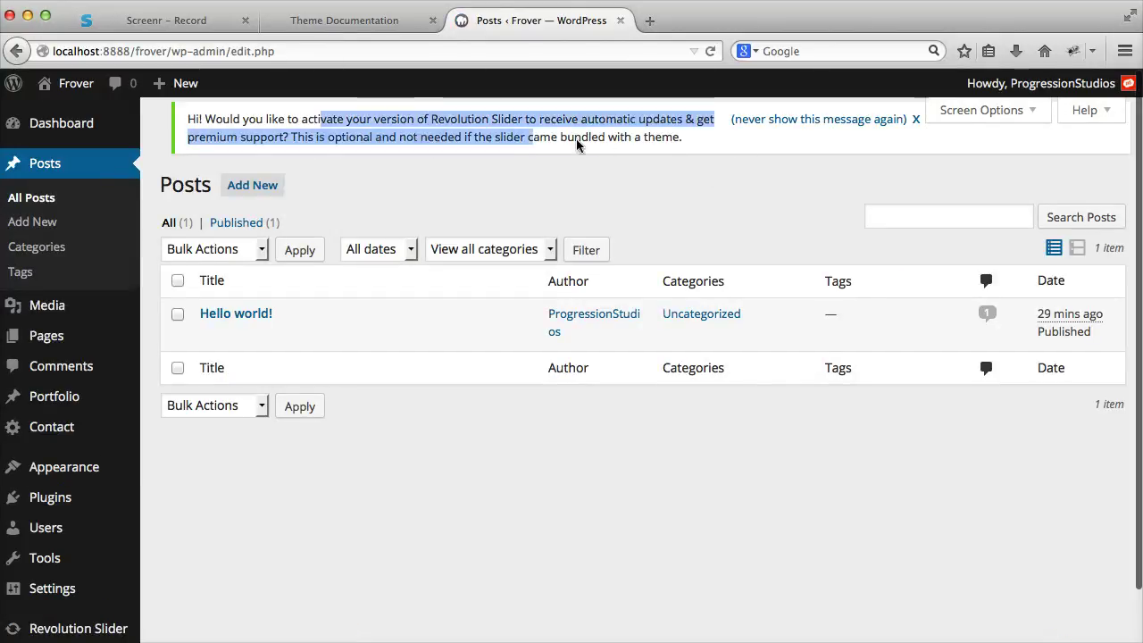
{"action": "left_click", "coordinate": [607, 145]}
{"action": "left_click", "coordinate": [821, 122]}
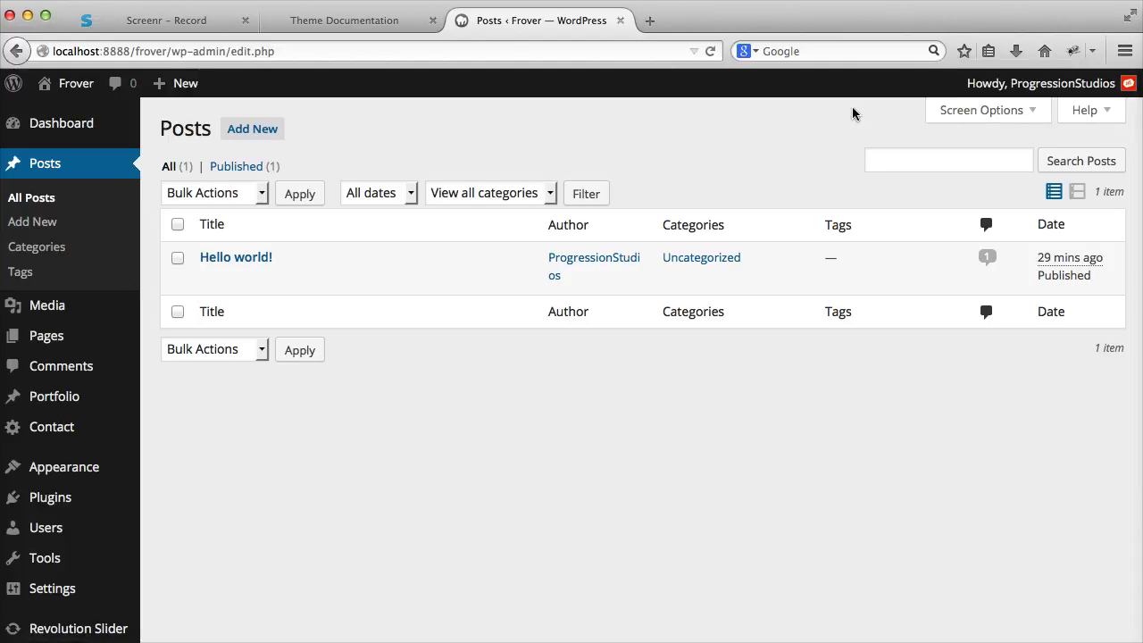
Open the installed plugins list and check which plugins are active
{"action": "left_click", "coordinate": [61, 498]}
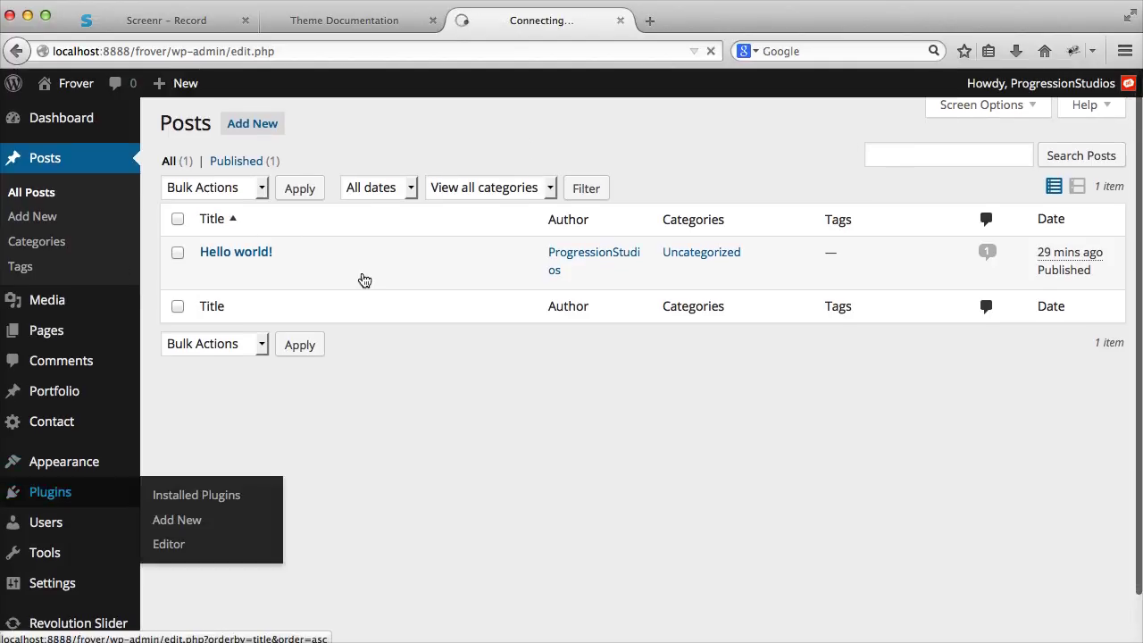
{"action": "scroll", "coordinate": [508, 298], "scroll_direction": "down", "scroll_amount": 5}
{"action": "scroll", "coordinate": [509, 297], "scroll_direction": "up", "scroll_amount": 5}
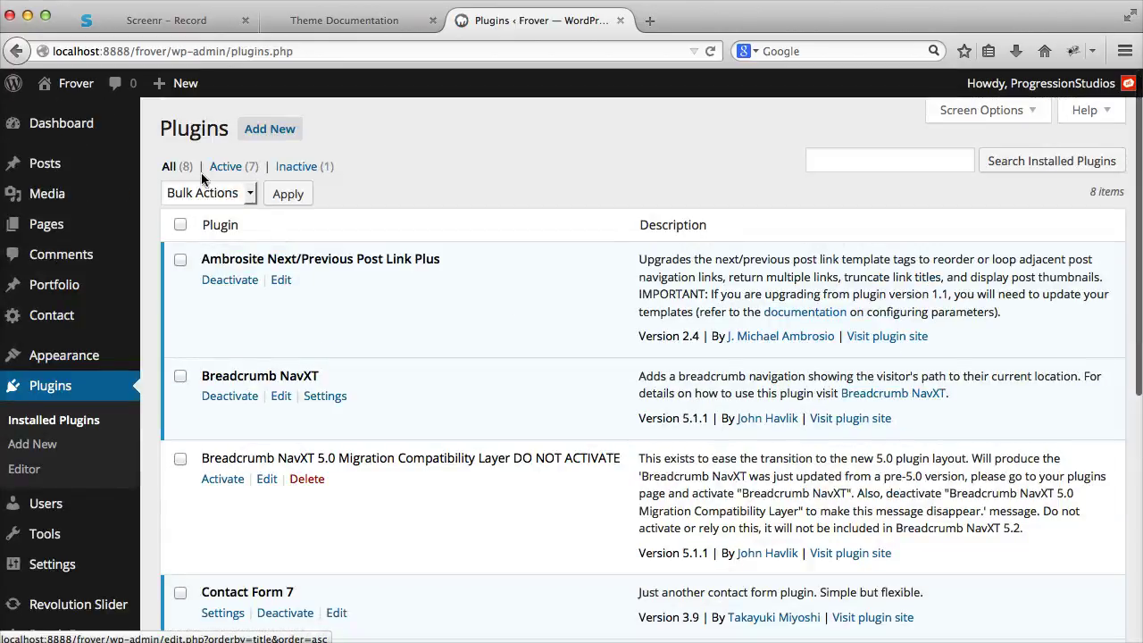
Visit the Frover site's front page and look over its default post, sidebar widgets and footer
{"action": "left_click", "coordinate": [76, 83]}
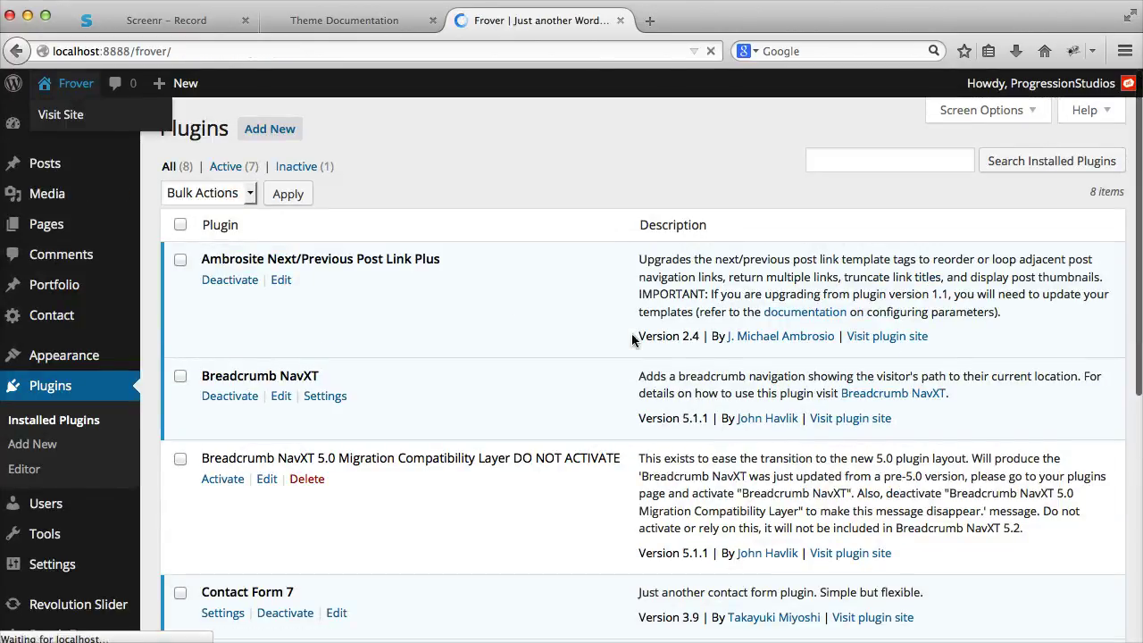
{"action": "scroll", "coordinate": [614, 305], "scroll_direction": "down", "scroll_amount": 5}
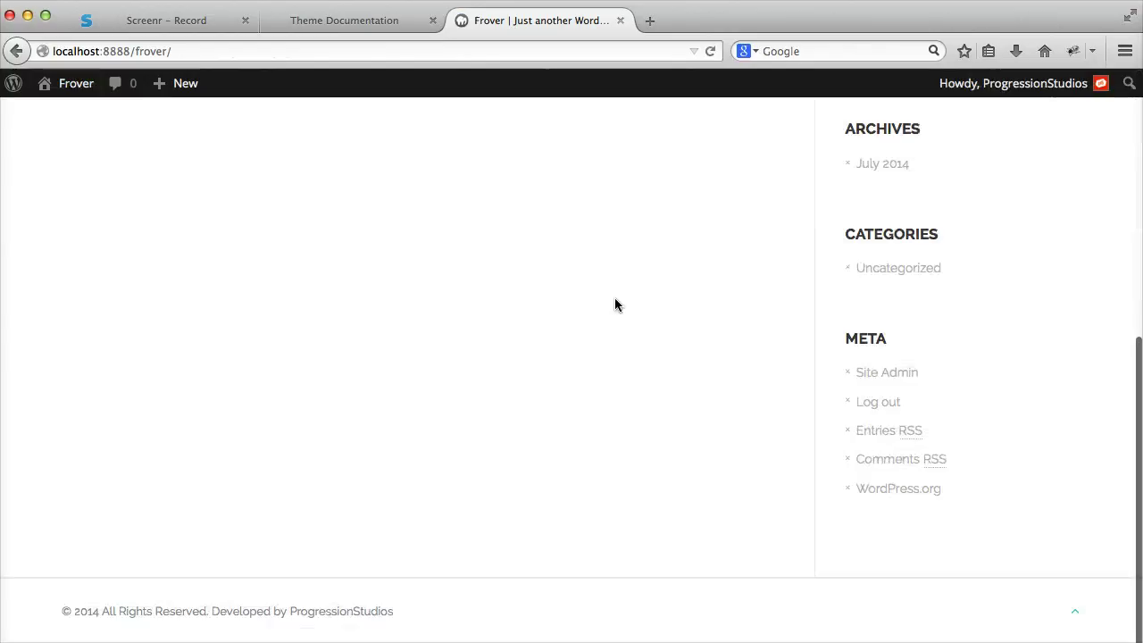
{"action": "scroll", "coordinate": [620, 312], "scroll_direction": "up", "scroll_amount": 10}
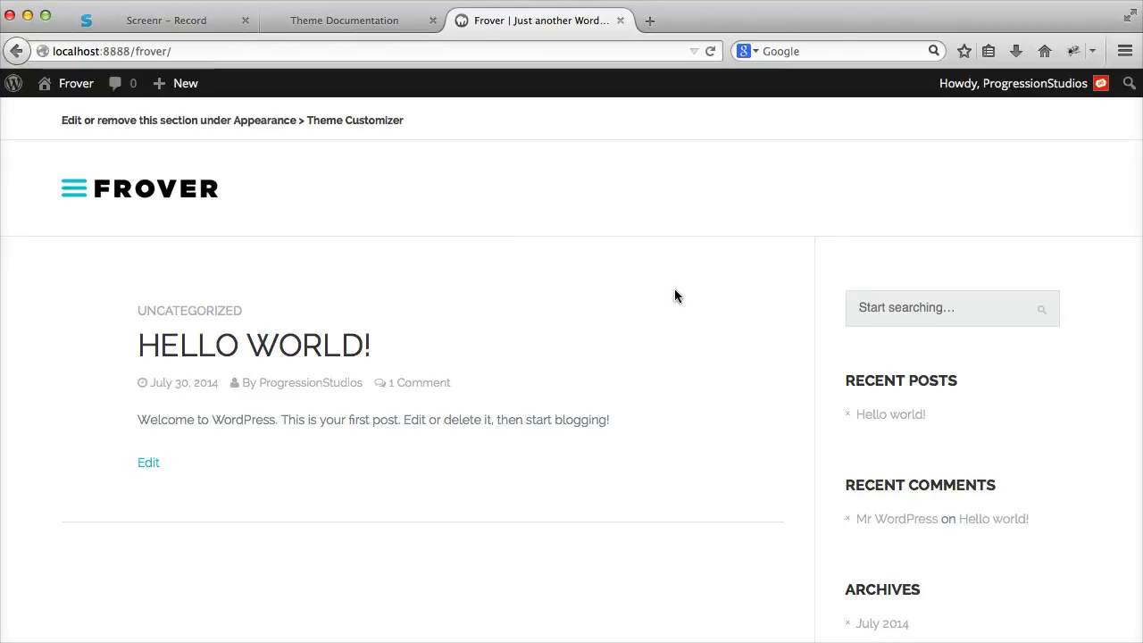
{"action": "scroll", "coordinate": [764, 273], "scroll_direction": "down", "scroll_amount": 10}
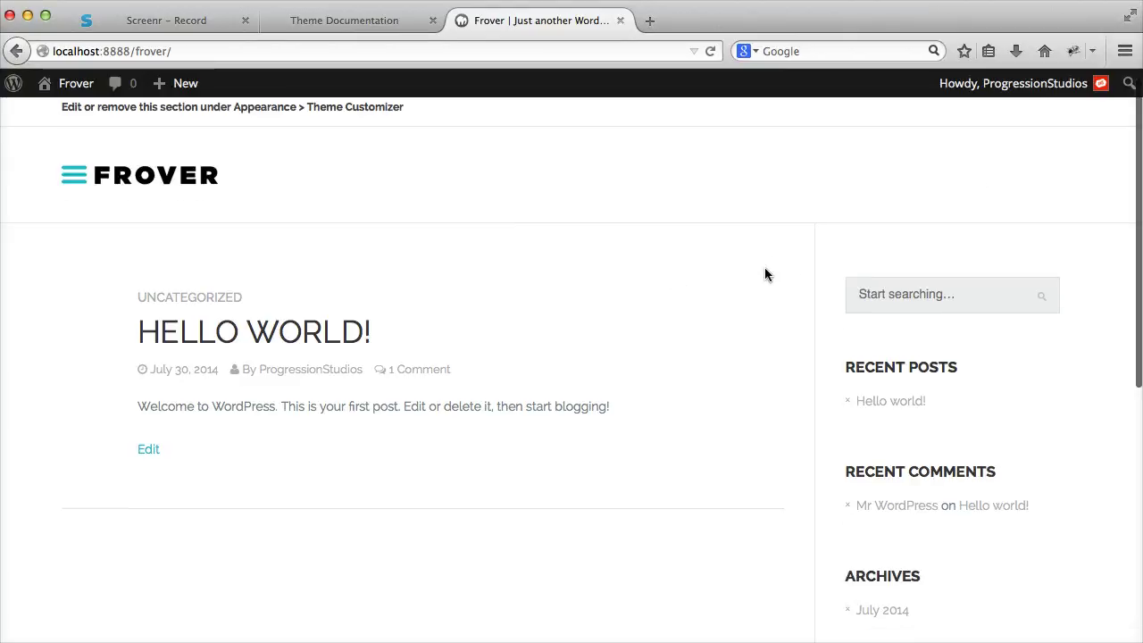
{"action": "scroll", "coordinate": [764, 274], "scroll_direction": "up", "scroll_amount": 10}
Switch to the theme documentation, reload it and open the Importing Live Preview Files section
{"action": "left_click", "coordinate": [361, 27]}
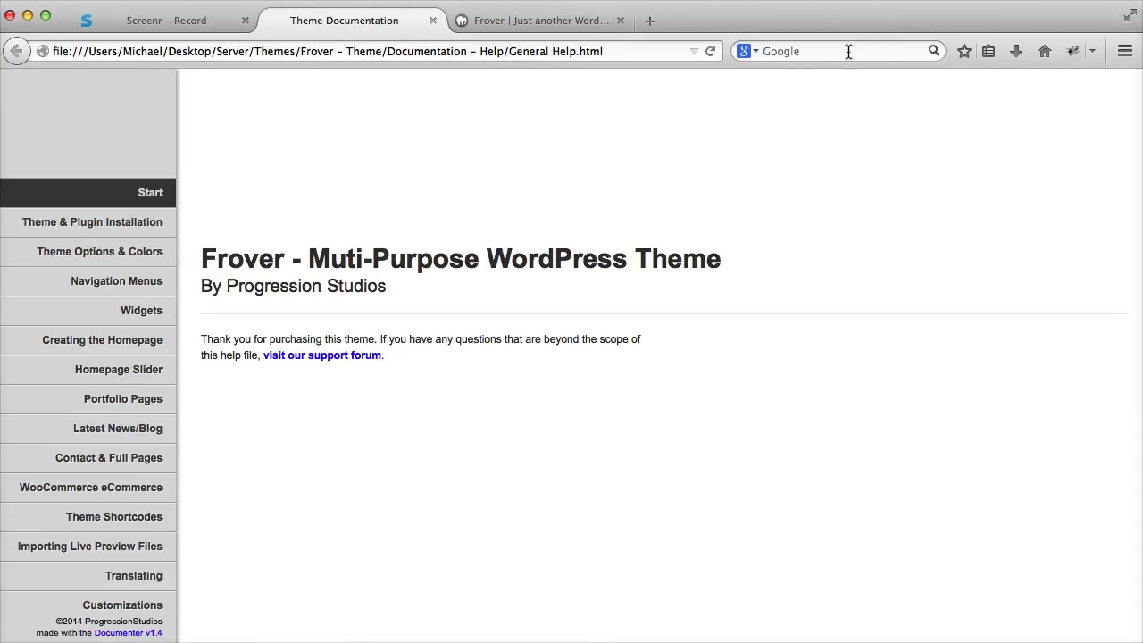
{"action": "left_click", "coordinate": [712, 51]}
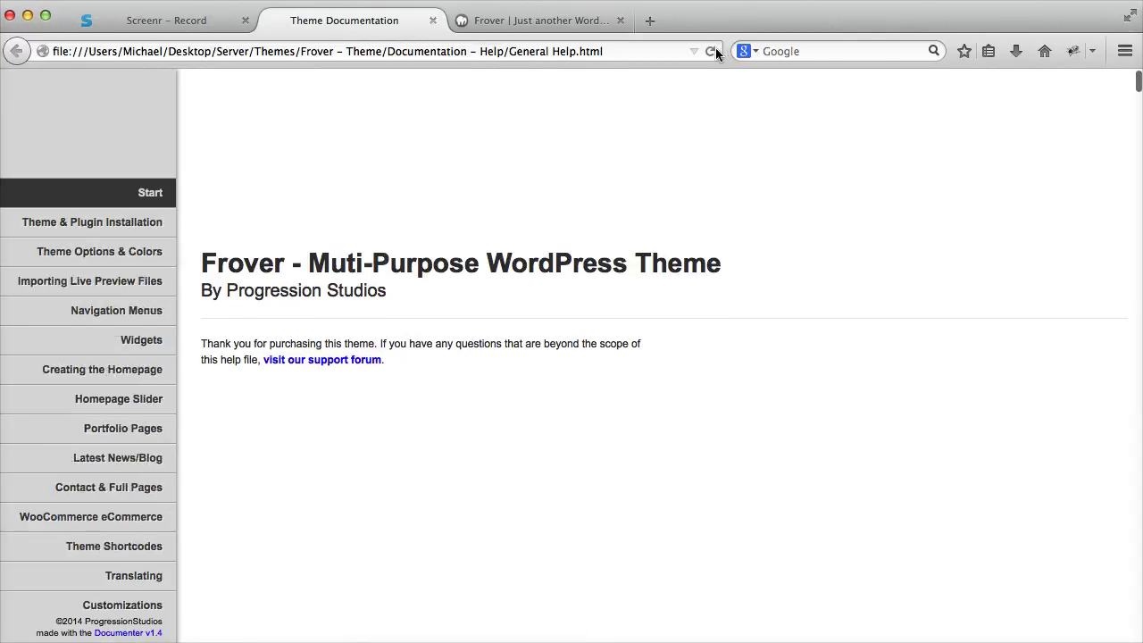
{"action": "left_click", "coordinate": [147, 282]}
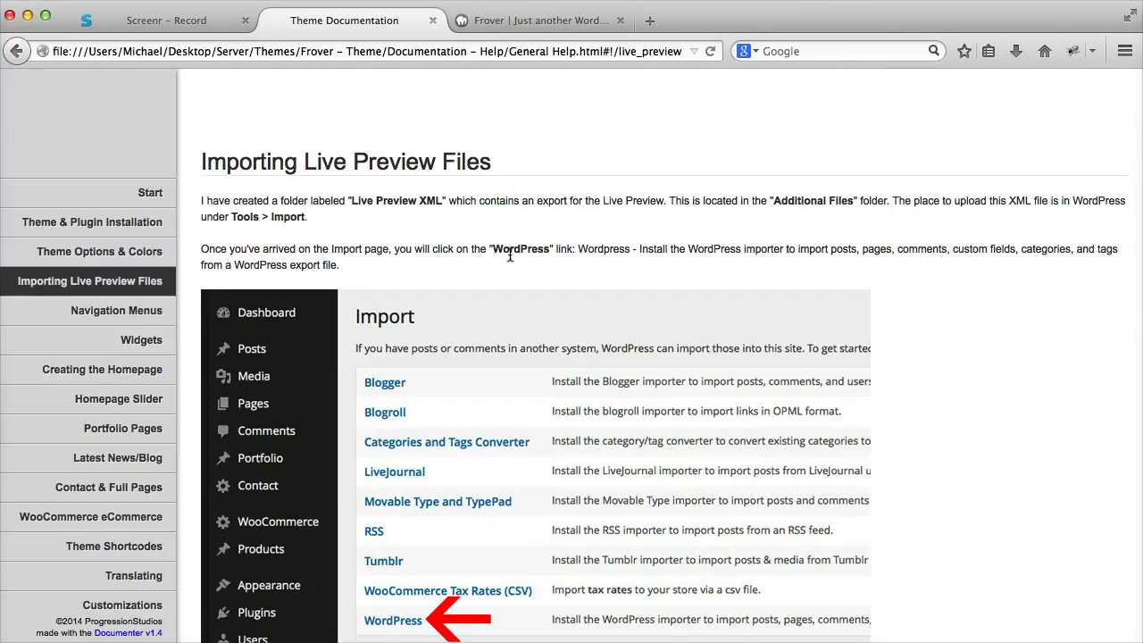
Return to the local Frover site and review the front page layout again
{"action": "left_click", "coordinate": [522, 27]}
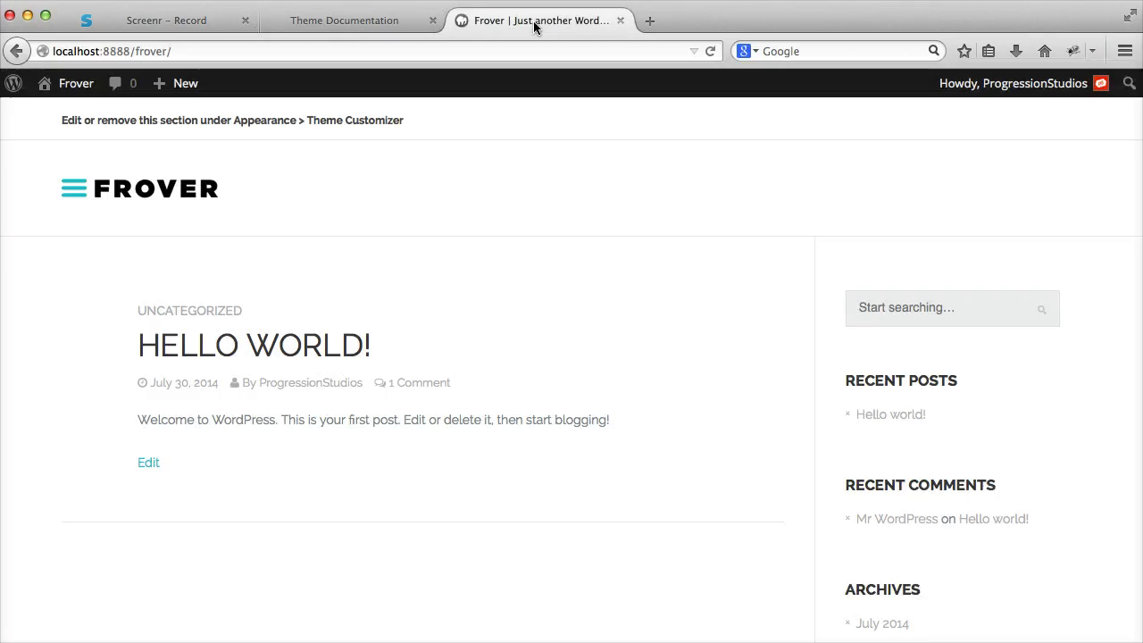
{"action": "scroll", "coordinate": [382, 301], "scroll_direction": "down", "scroll_amount": 5}
{"action": "scroll", "coordinate": [382, 301], "scroll_direction": "up", "scroll_amount": 5}
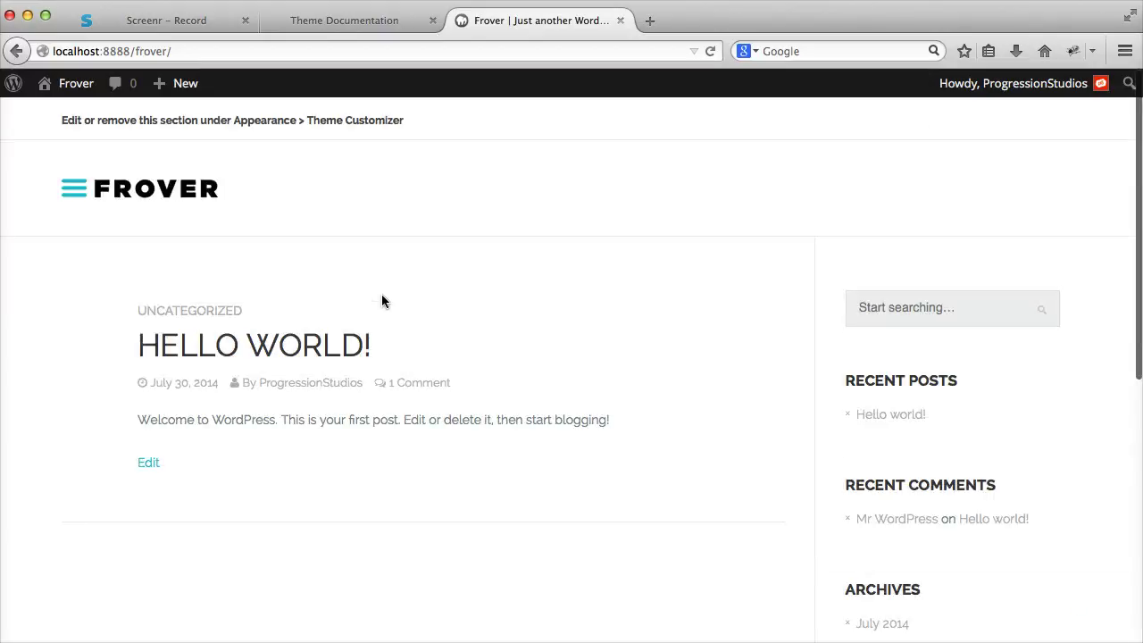
{"action": "scroll", "coordinate": [381, 301], "scroll_direction": "down", "scroll_amount": 5}
{"action": "scroll", "coordinate": [381, 301], "scroll_direction": "up", "scroll_amount": 5}
Skim the live preview import instructions in the theme documentation and go back to its Start section
{"action": "left_click", "coordinate": [347, 24]}
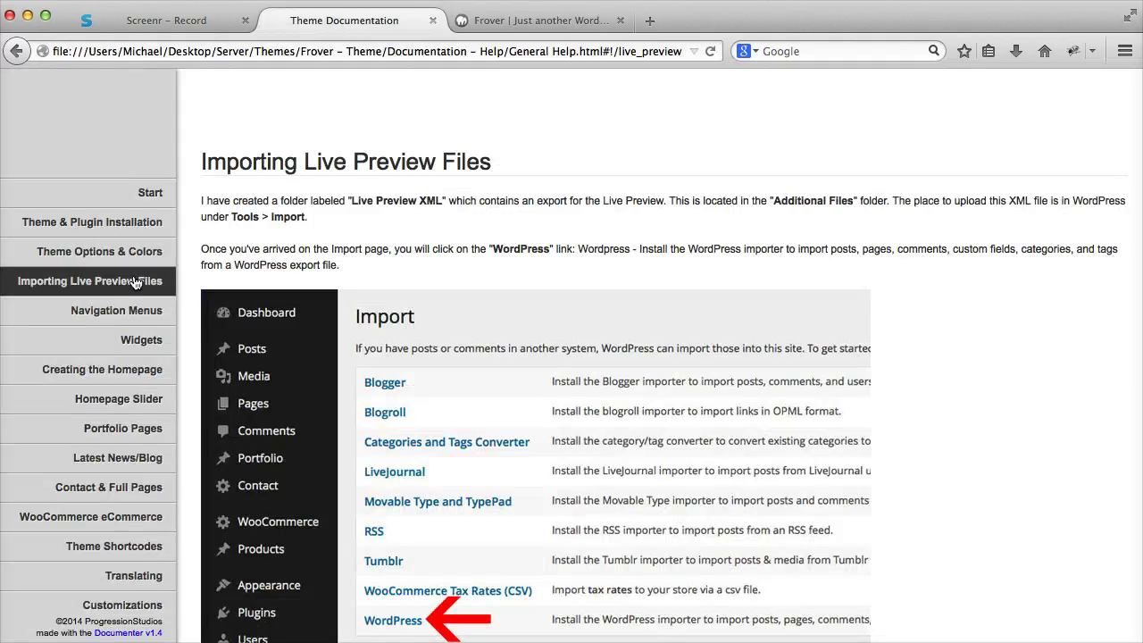
{"action": "scroll", "coordinate": [301, 239], "scroll_direction": "down", "scroll_amount": 20}
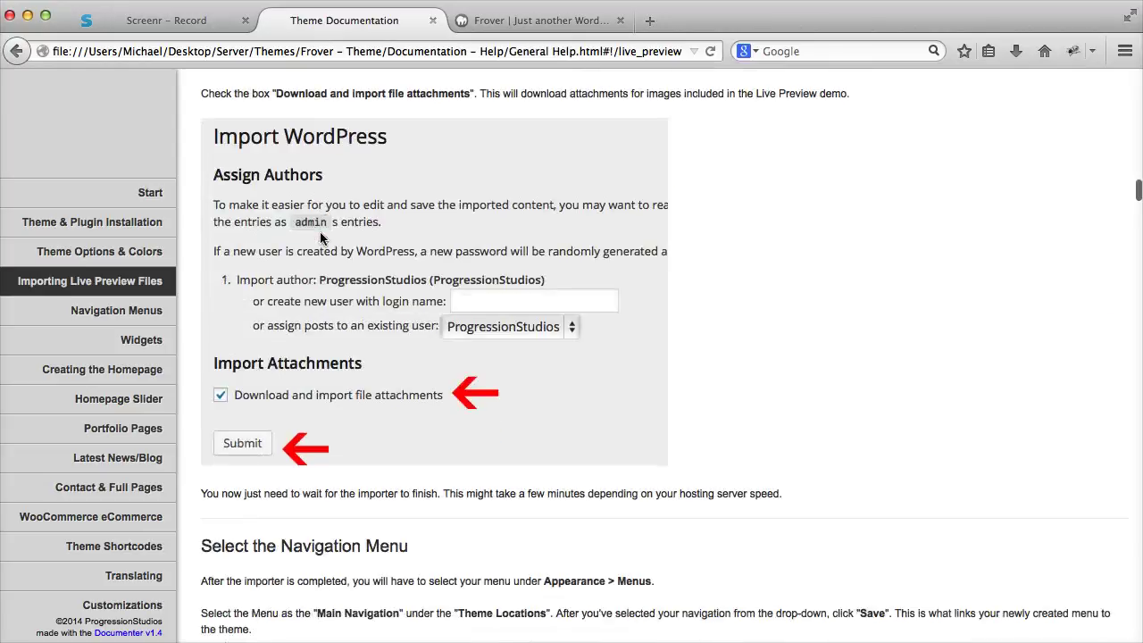
{"action": "scroll", "coordinate": [321, 237], "scroll_direction": "up", "scroll_amount": 5}
{"action": "left_click", "coordinate": [117, 194]}
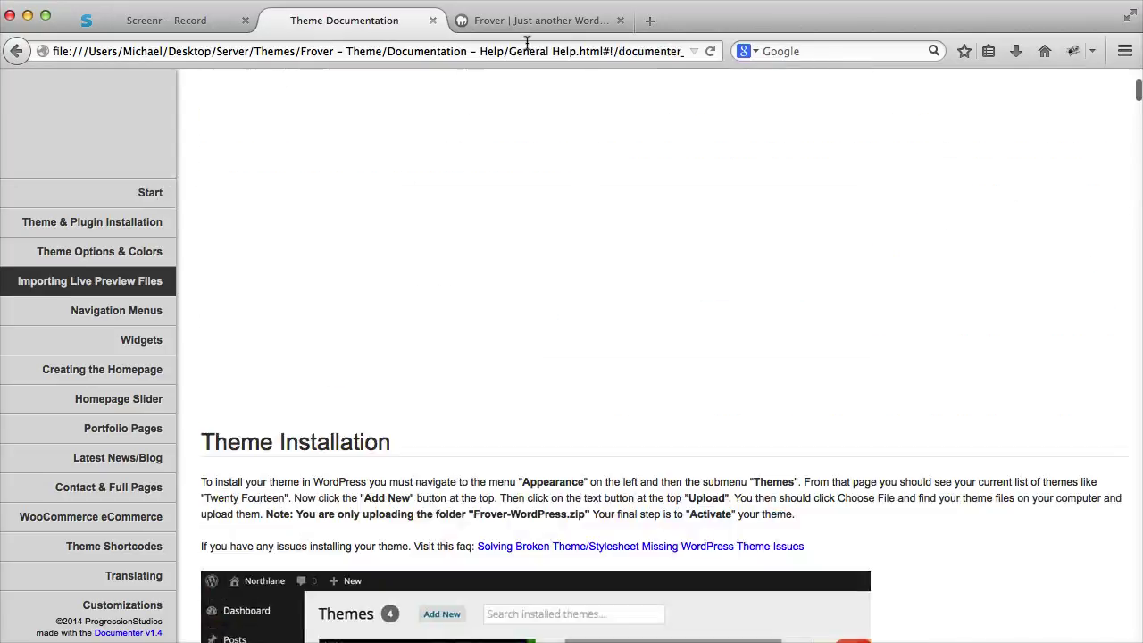
Return to the WordPress admin, open the installed plugins list and examine the Ambrosite Next/Previous Post Link Plus entry
{"action": "left_click", "coordinate": [539, 25]}
{"action": "mouse_move", "coordinate": [80, 92]}
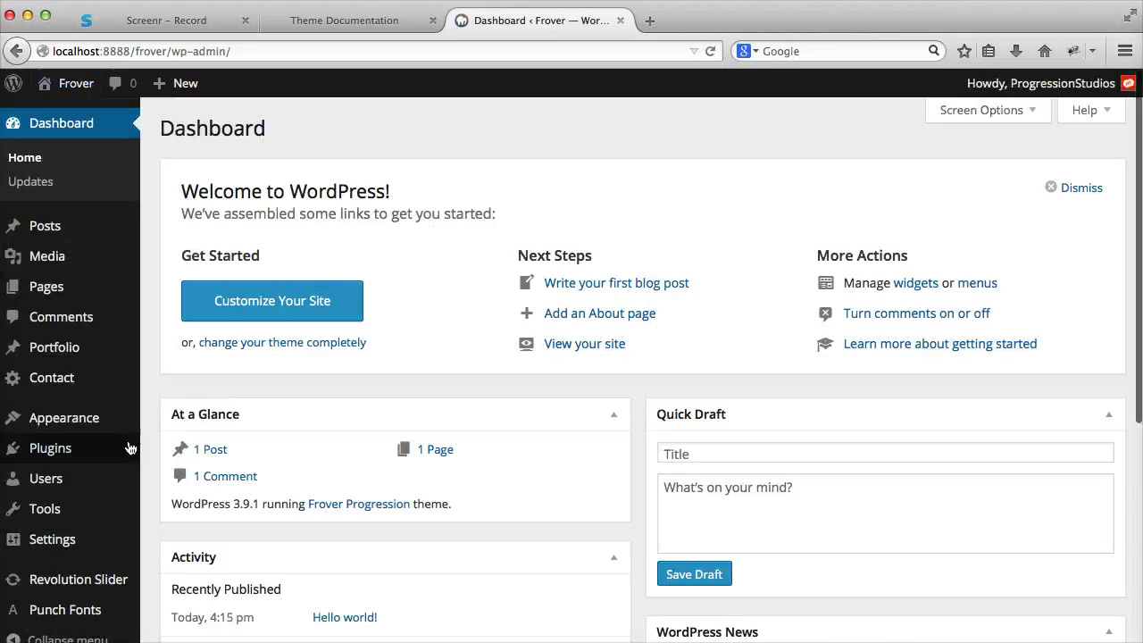
{"action": "left_click", "coordinate": [128, 446]}
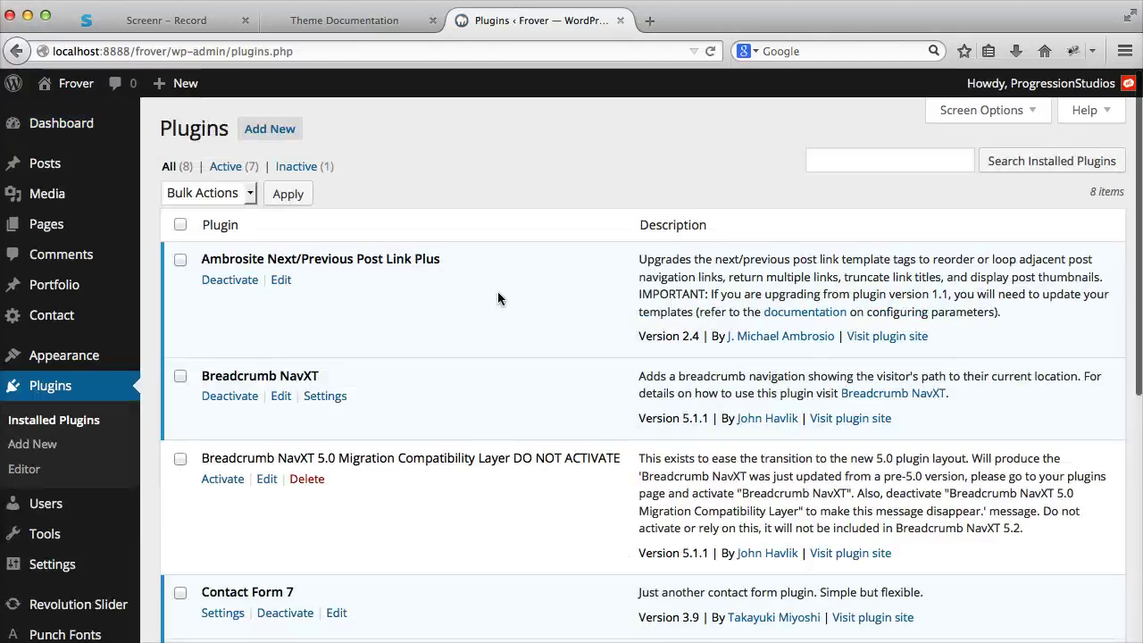
{"action": "scroll", "coordinate": [518, 263], "scroll_direction": "down", "scroll_amount": 1}
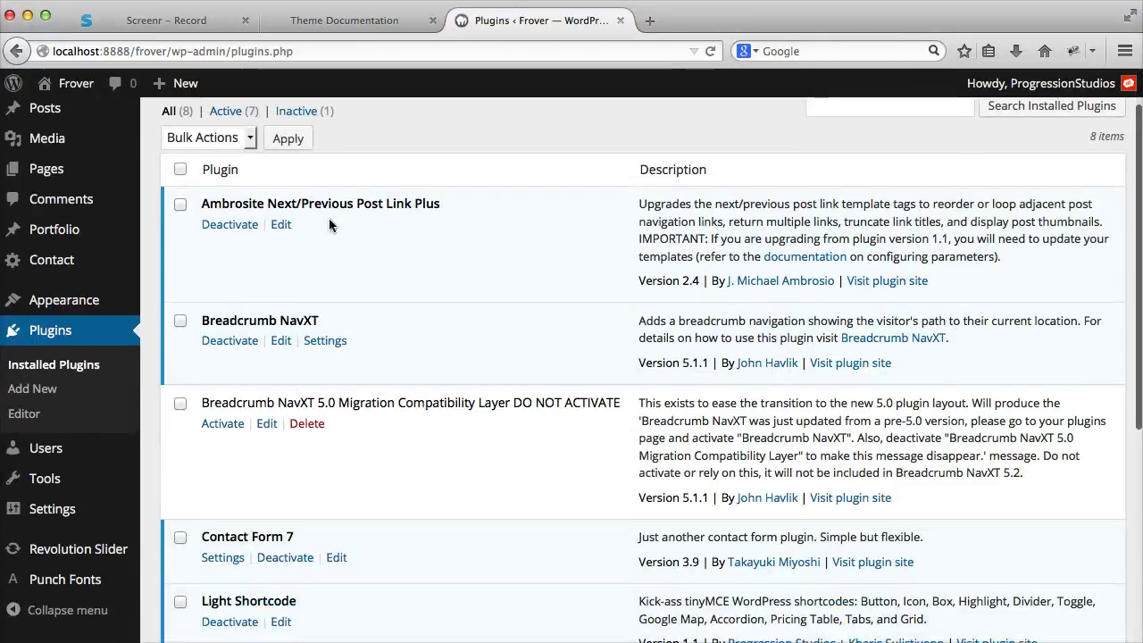
{"action": "left_click_drag", "start_coordinate": [193, 204], "coordinate": [477, 206]}
{"action": "left_click", "coordinate": [477, 206]}
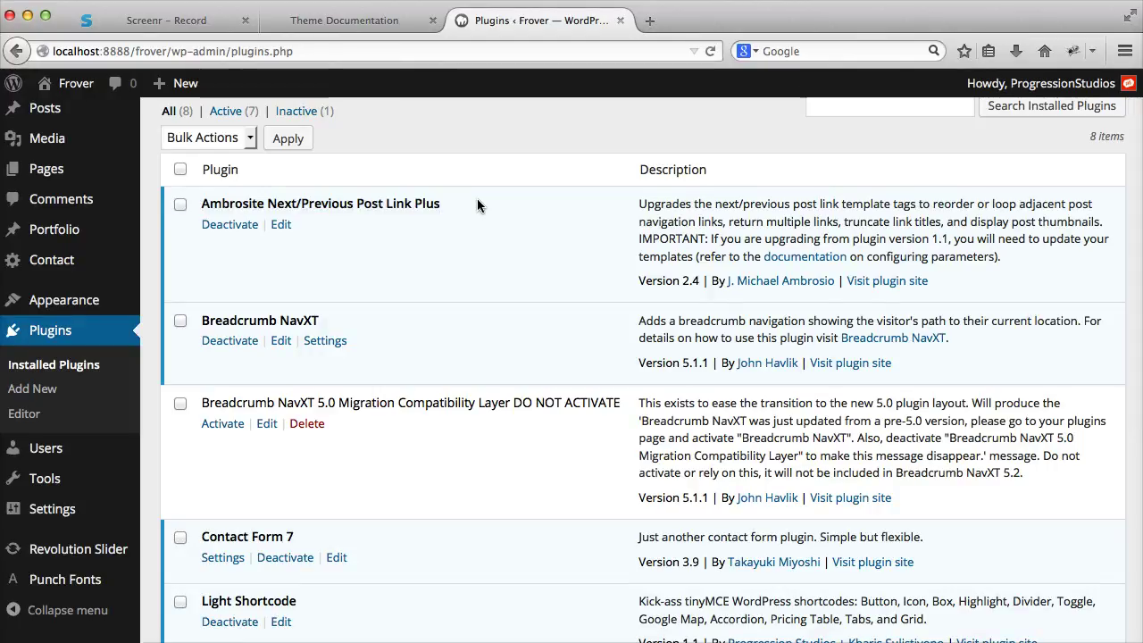
Open frover.progressionstudios.com in a new tab and view the Green Mountains portfolio item for its post navigation links
{"action": "key", "text": "ctrl+t"}
{"action": "type", "text": "frover.progressionstudios.com/"}
{"action": "key", "text": "Return"}
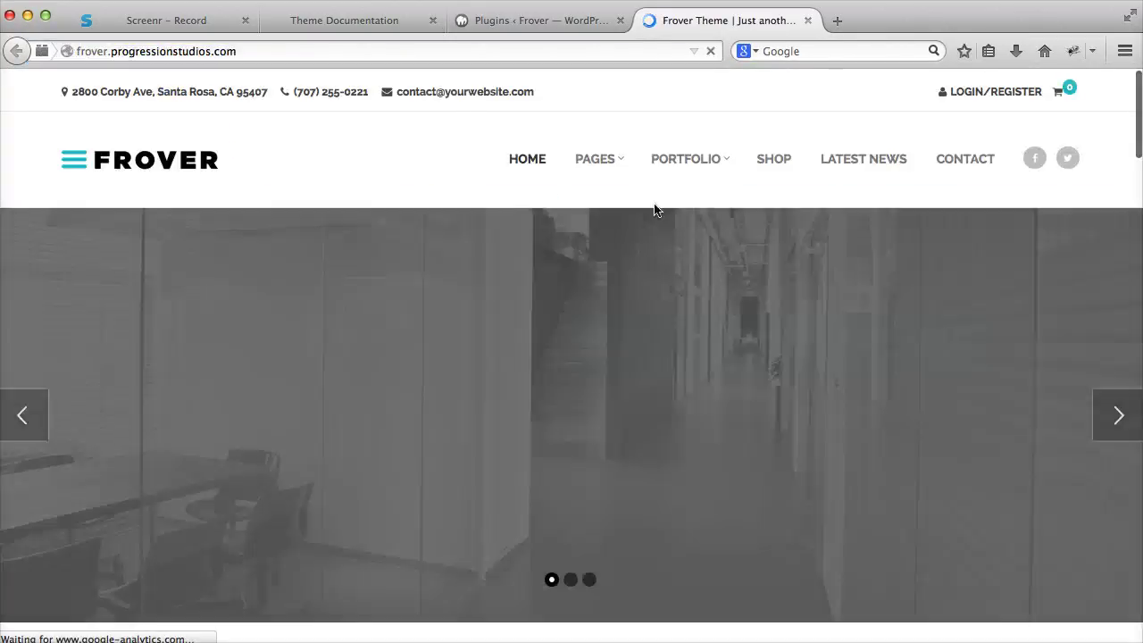
{"action": "left_click", "coordinate": [681, 164]}
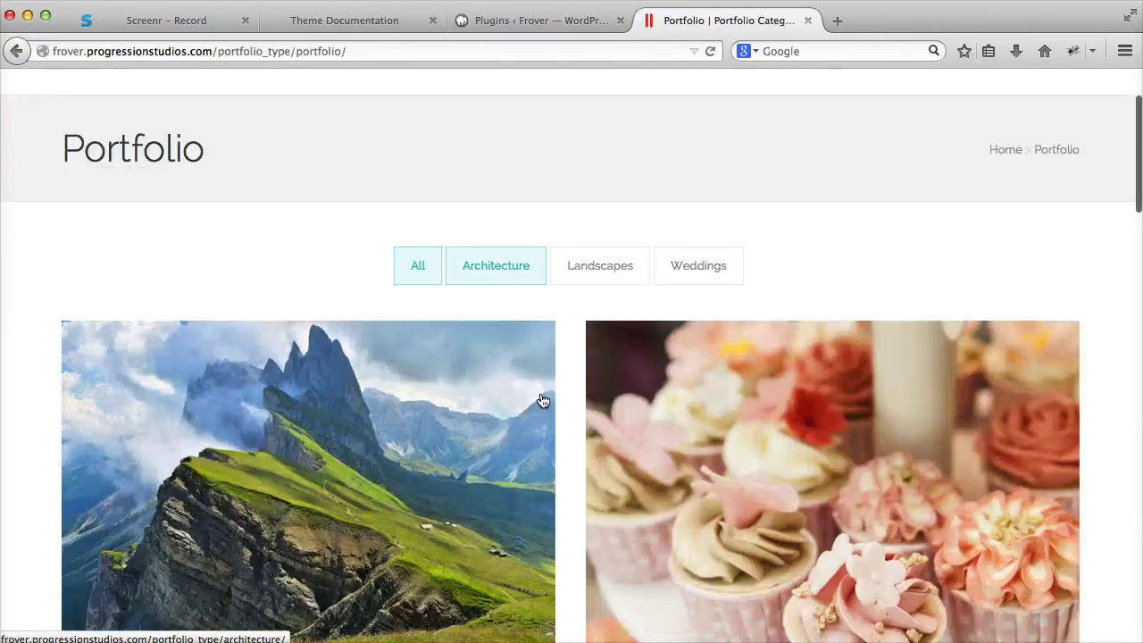
{"action": "left_click", "coordinate": [472, 370]}
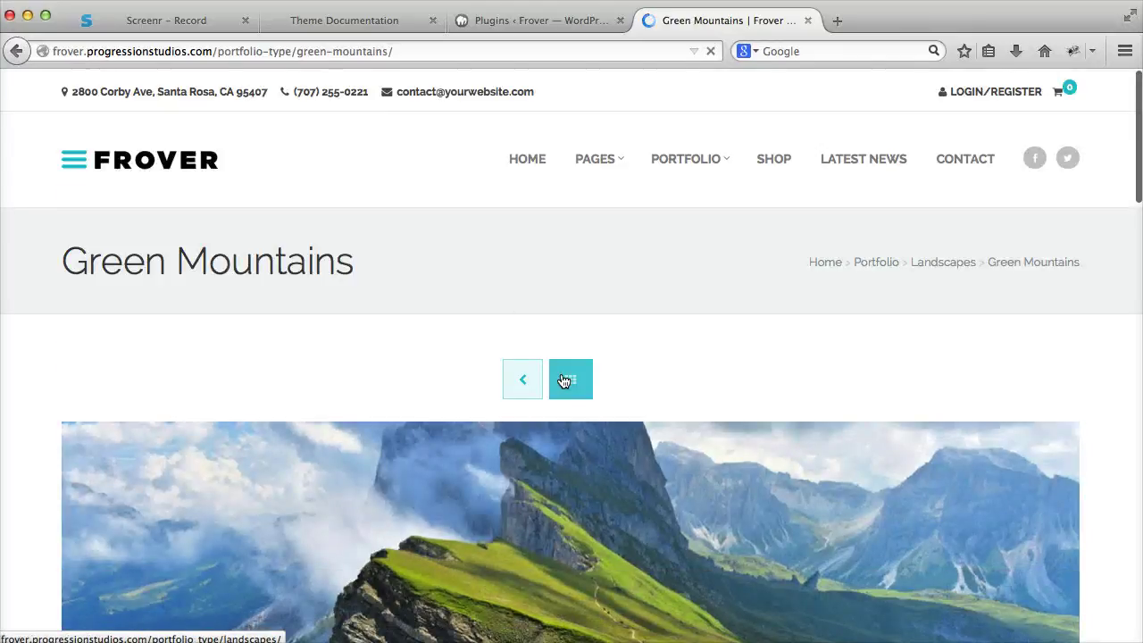
Return to the installed plugins list and examine the two Breadcrumb NavXT entries
{"action": "left_click", "coordinate": [538, 20]}
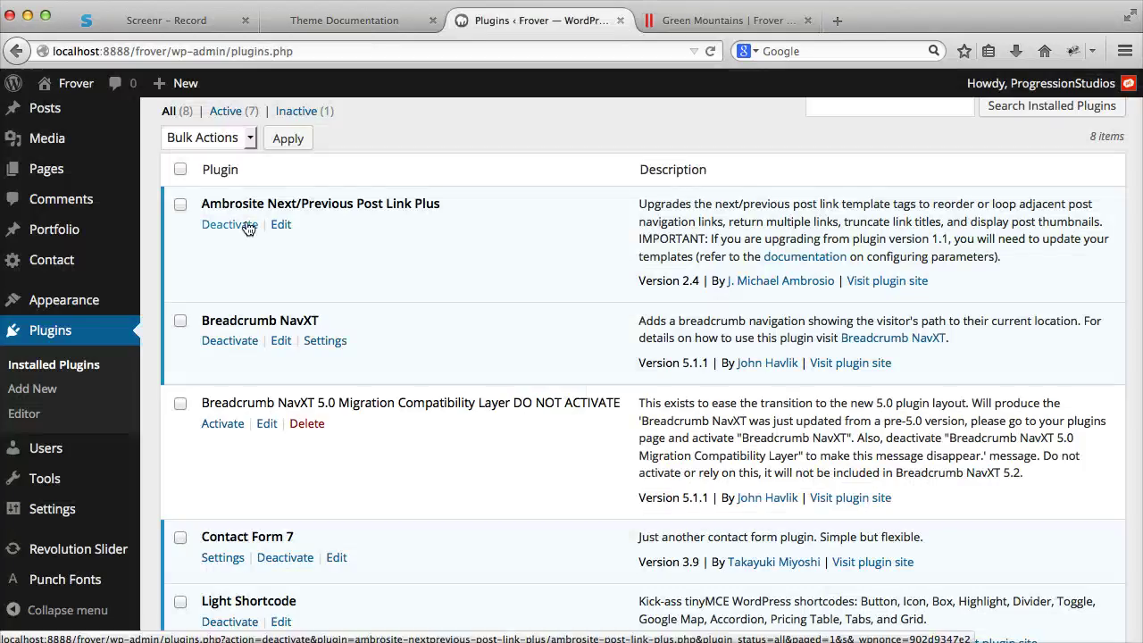
{"action": "scroll", "coordinate": [236, 234], "scroll_direction": "down", "scroll_amount": 3}
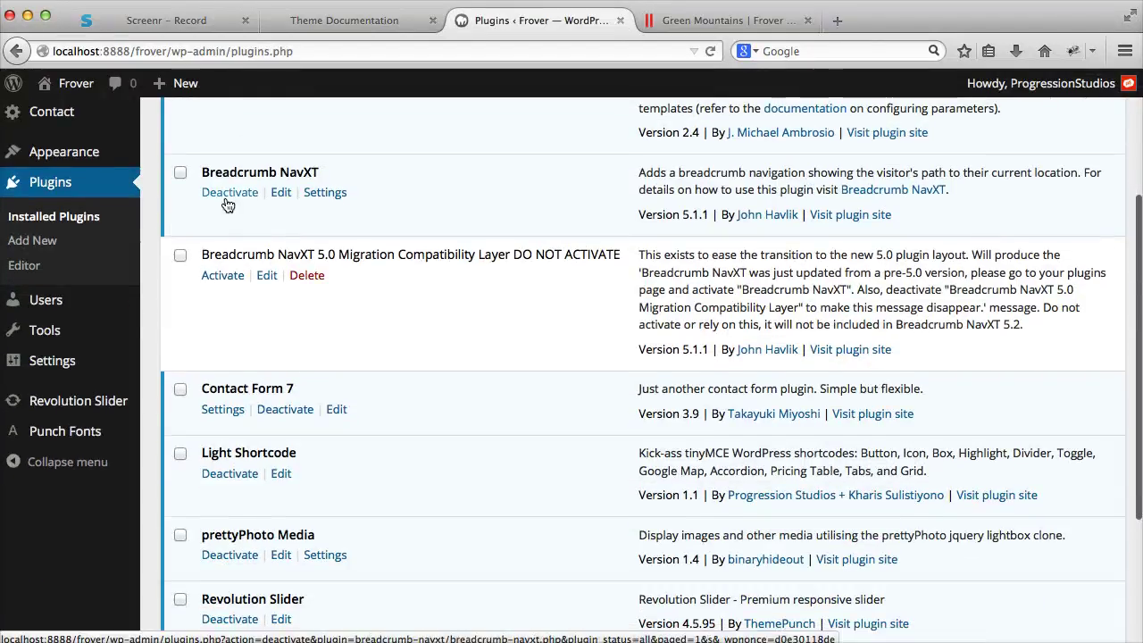
{"action": "left_click_drag", "start_coordinate": [209, 173], "coordinate": [569, 260]}
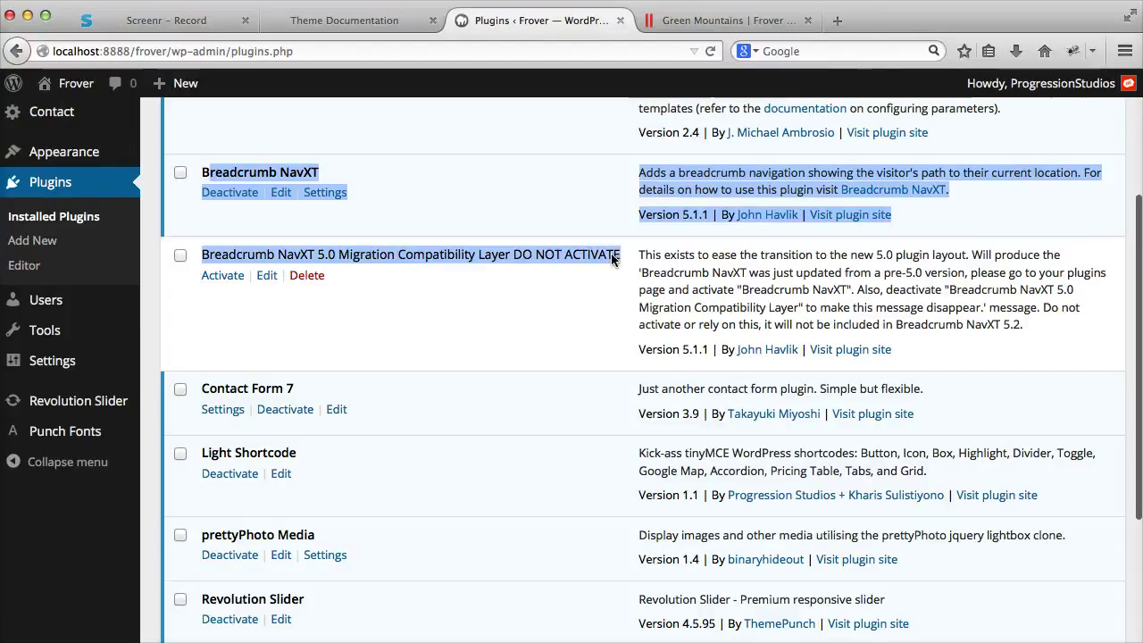
Examine the breadcrumb trail on the demo's Green Mountains page, then visit its Latest News and Contact pages
{"action": "left_click", "coordinate": [728, 20]}
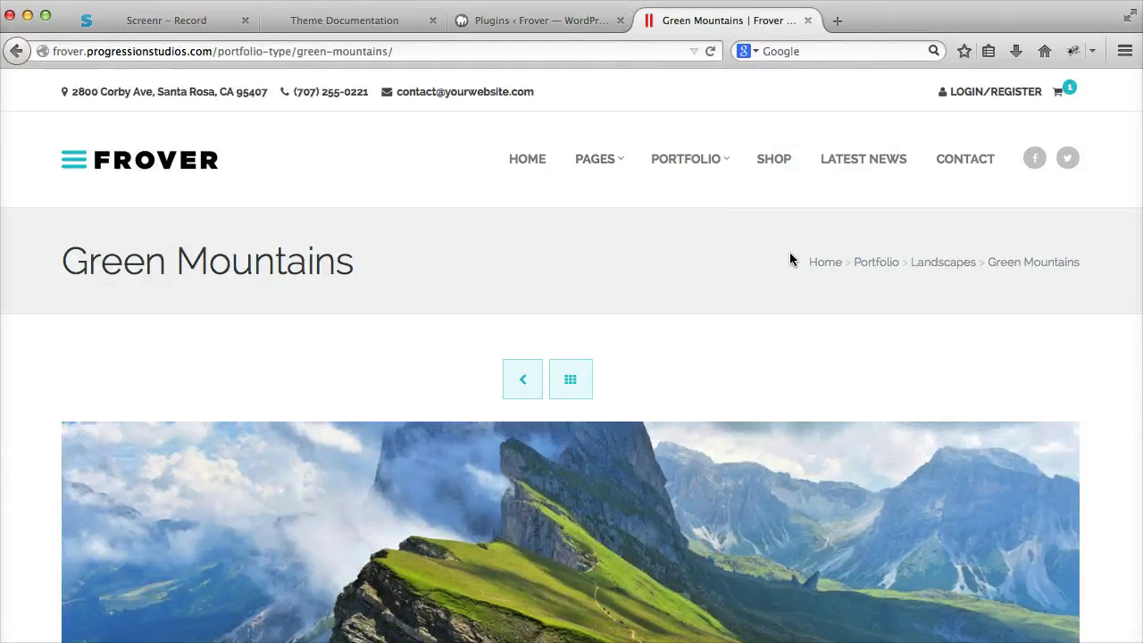
{"action": "left_click_drag", "start_coordinate": [1082, 263], "coordinate": [1012, 268]}
{"action": "left_click", "coordinate": [861, 162]}
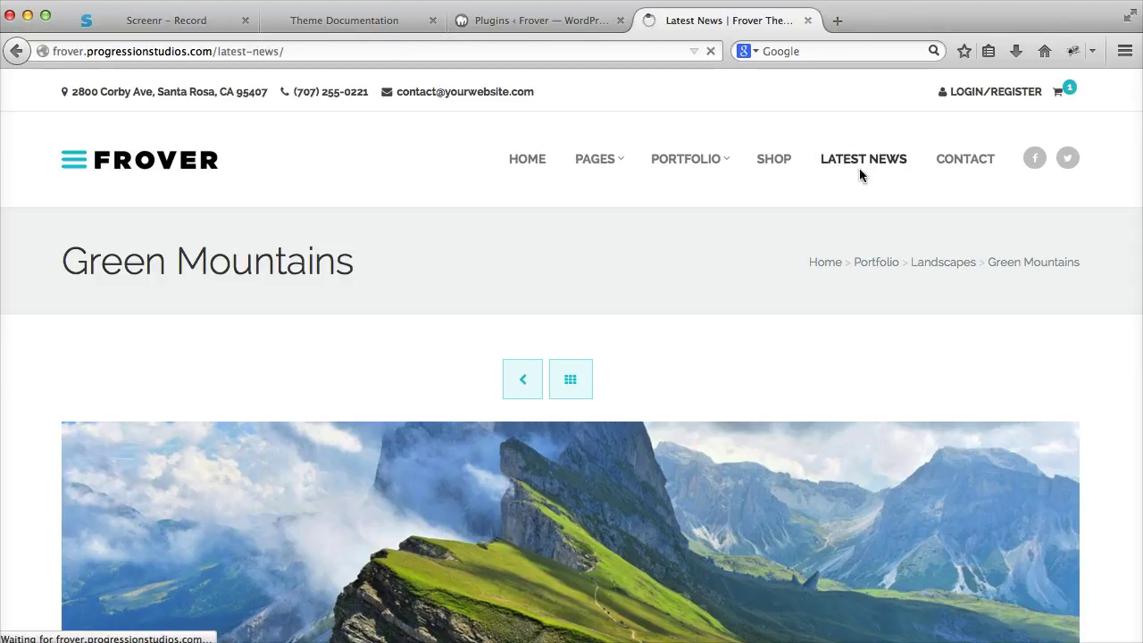
{"action": "left_click", "coordinate": [909, 161]}
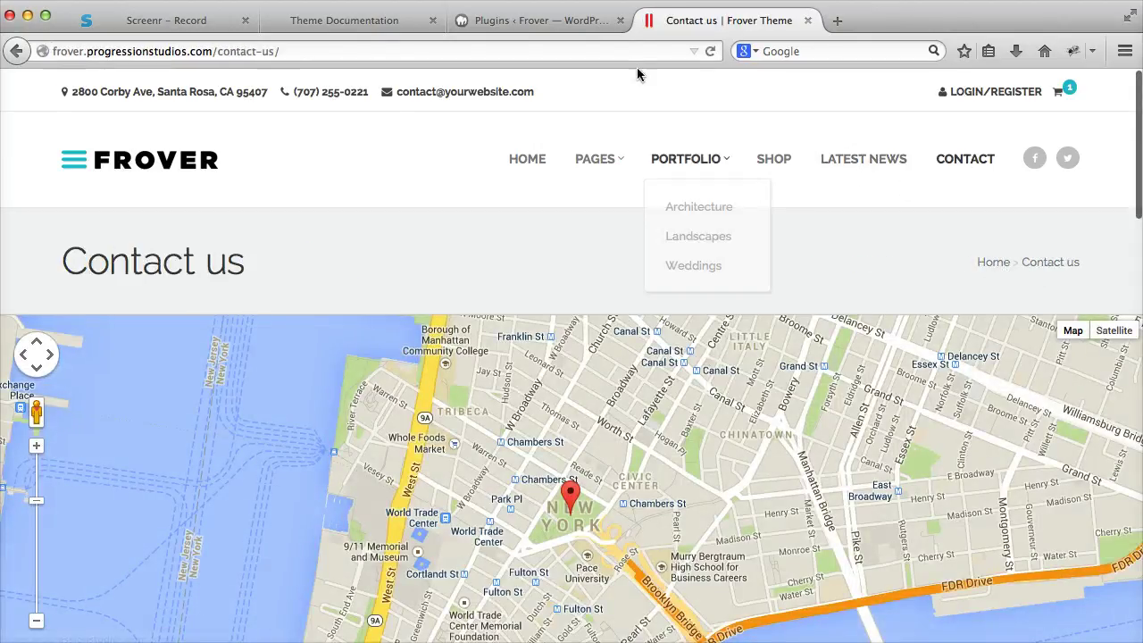
Return to the installed plugins list and review the entries around Breadcrumb NavXT and Contact Form 7
{"action": "left_click", "coordinate": [555, 20]}
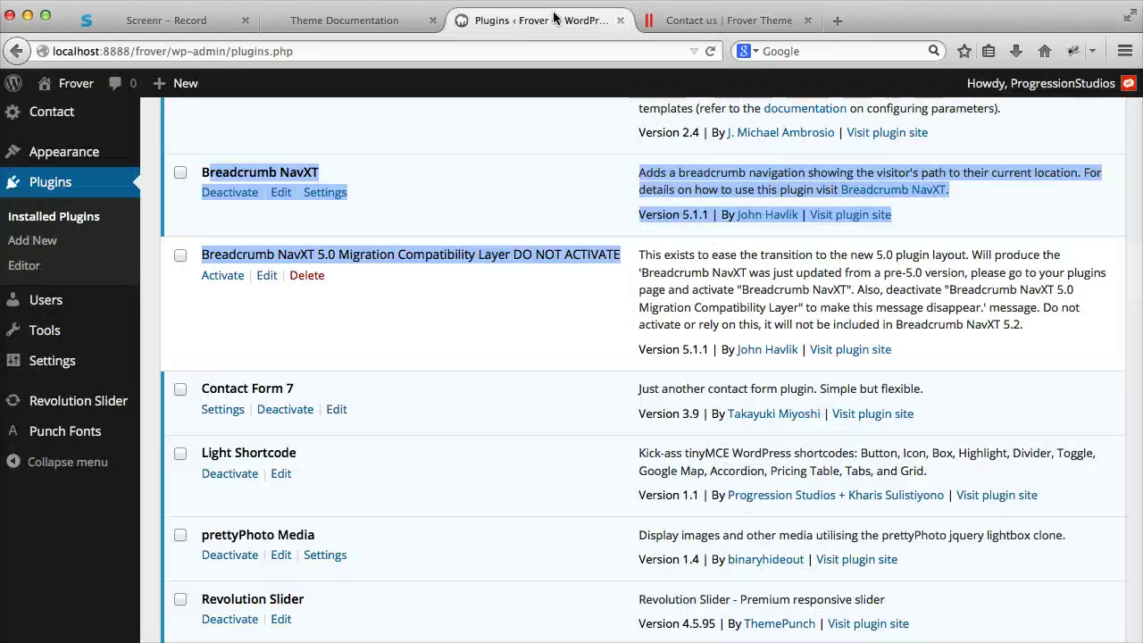
{"action": "left_click", "coordinate": [166, 192]}
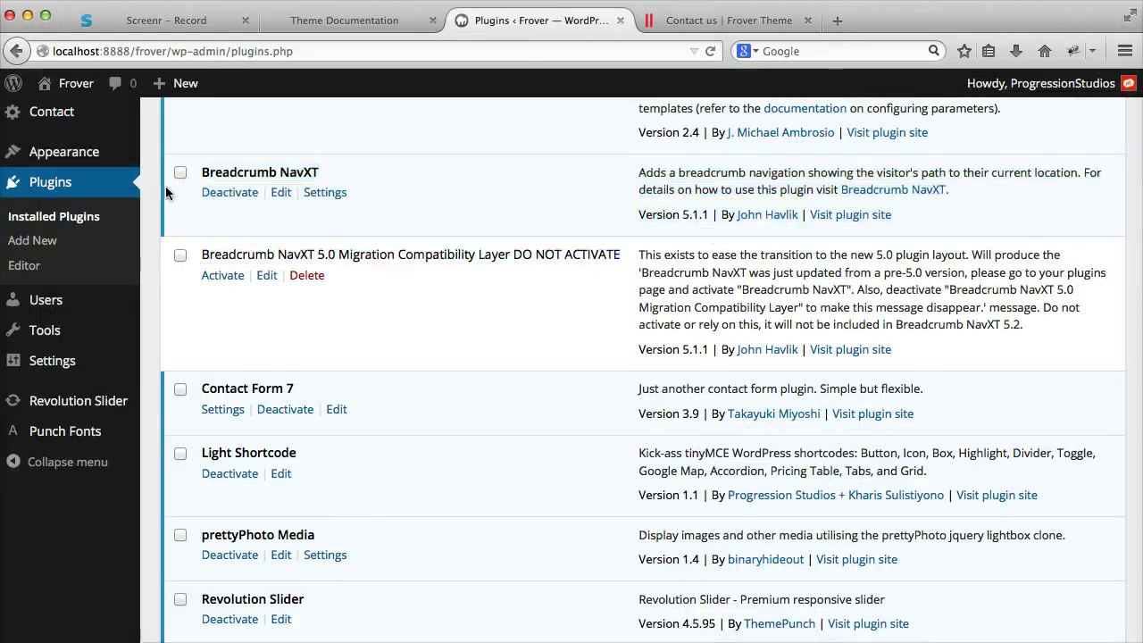
{"action": "scroll", "coordinate": [257, 210], "scroll_direction": "down", "scroll_amount": 5}
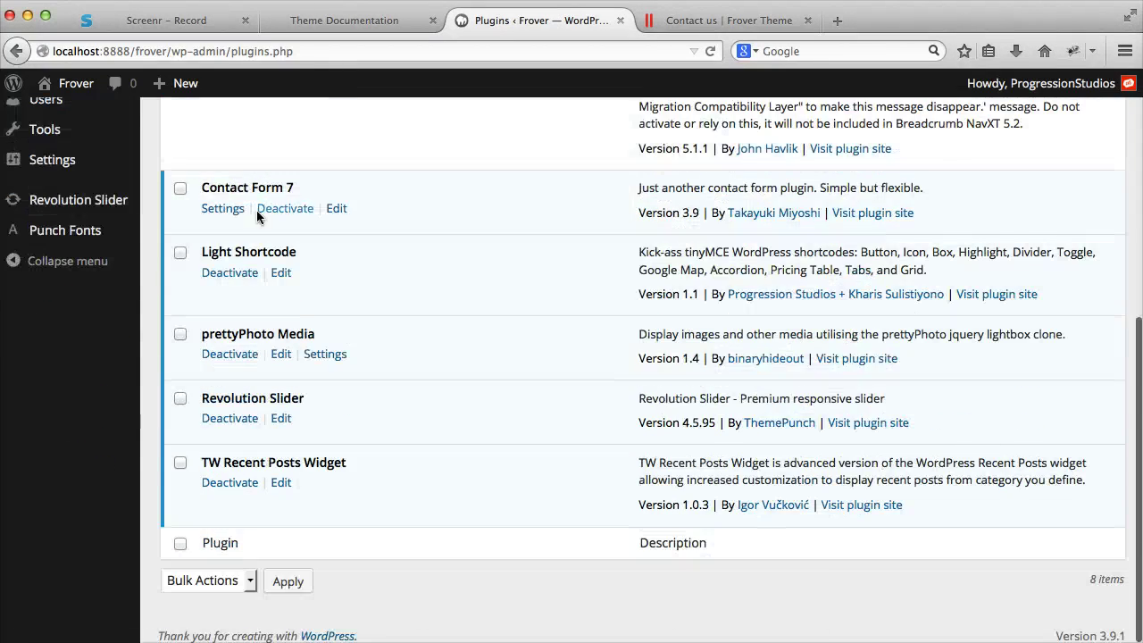
{"action": "scroll", "coordinate": [256, 209], "scroll_direction": "up", "scroll_amount": 5}
{"action": "left_click", "coordinate": [721, 21]}
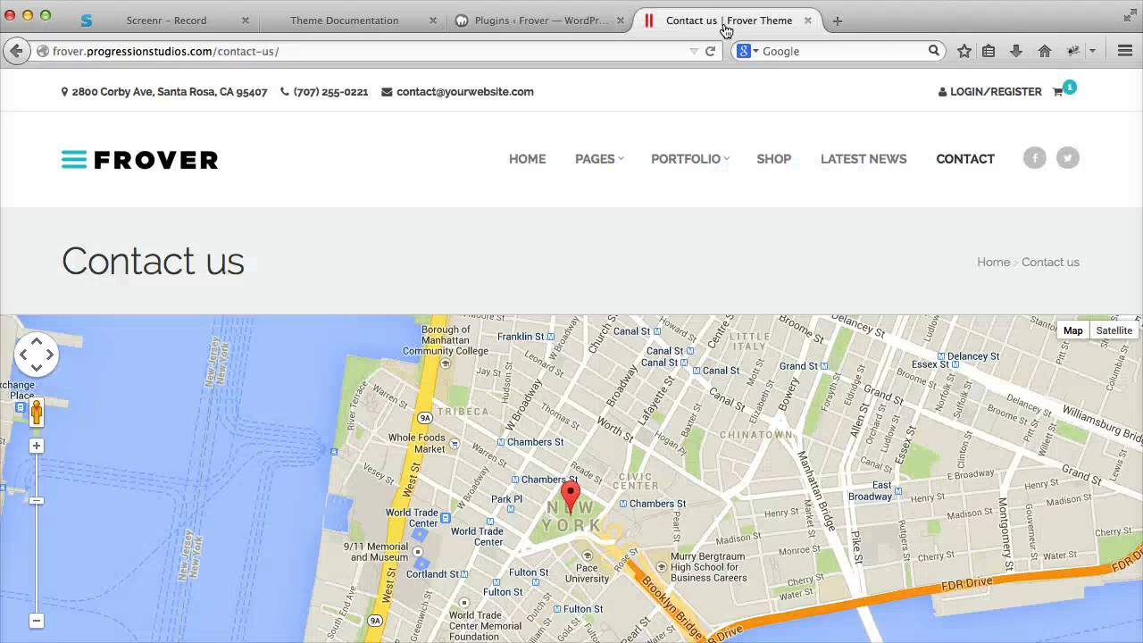
{"action": "left_click", "coordinate": [545, 25]}
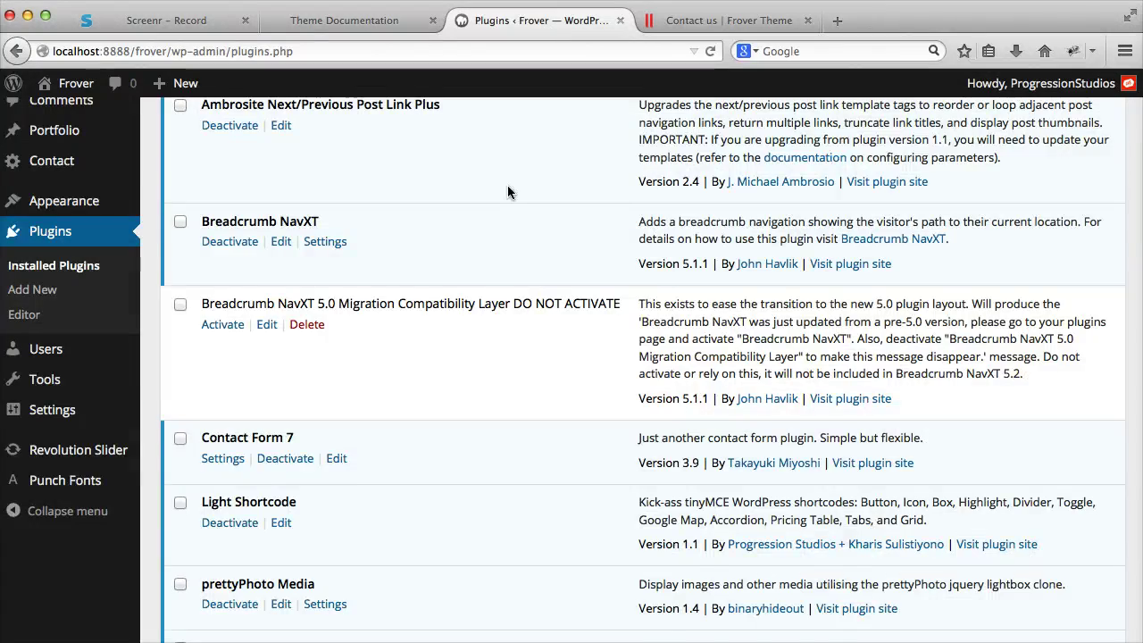
{"action": "scroll", "coordinate": [507, 186], "scroll_direction": "up", "scroll_amount": 3}
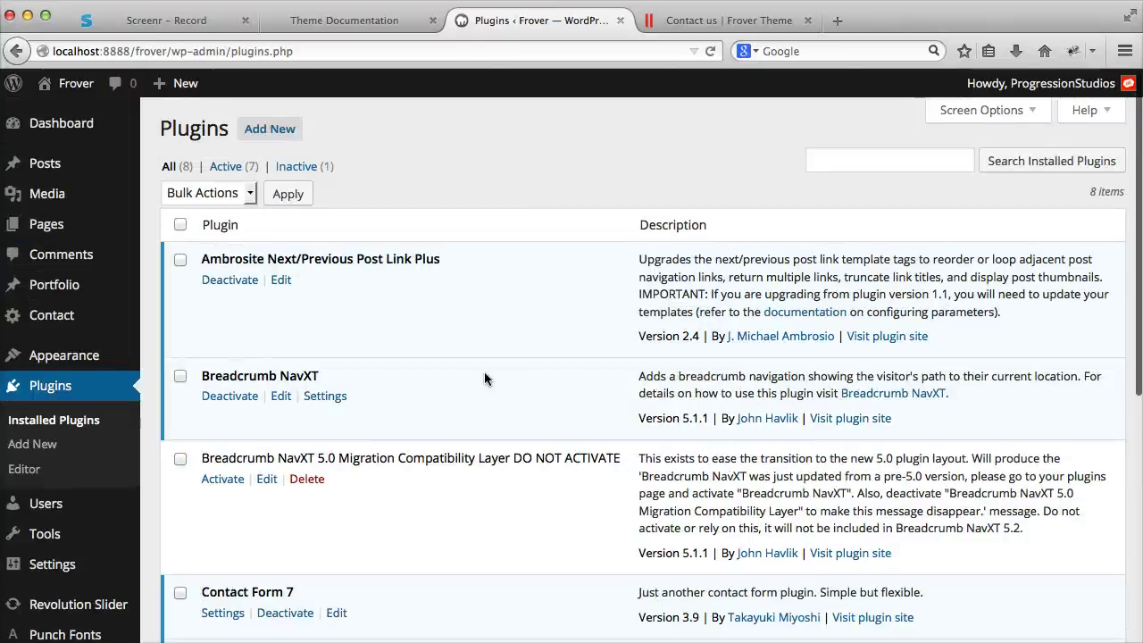
{"action": "scroll", "coordinate": [505, 363], "scroll_direction": "down", "scroll_amount": 6}
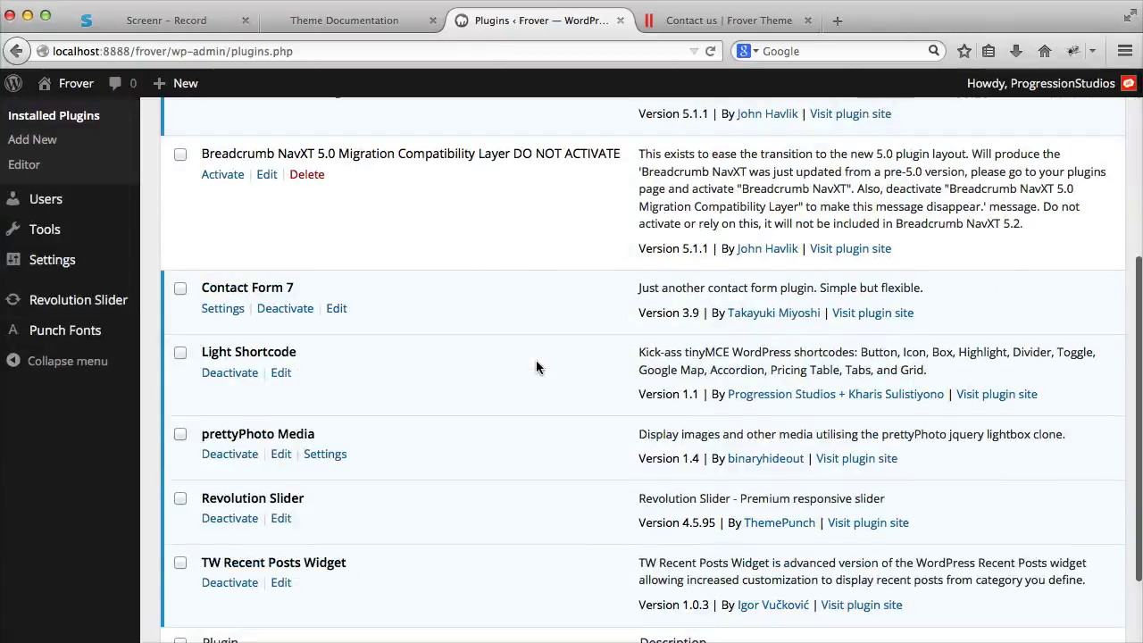
{"action": "scroll", "coordinate": [536, 366], "scroll_direction": "down", "scroll_amount": 2}
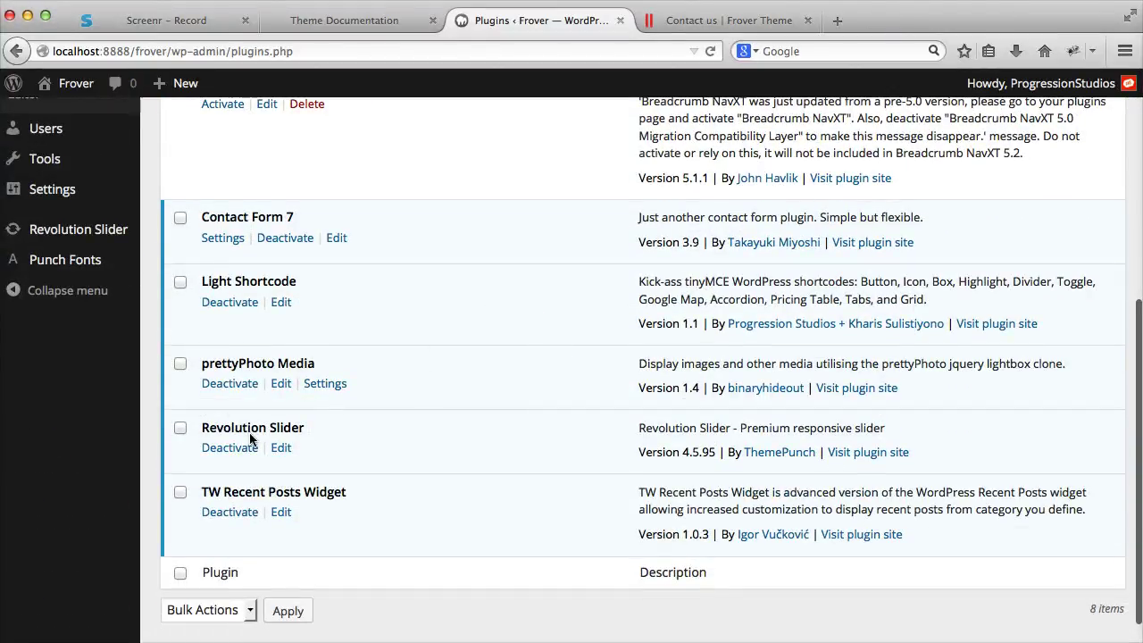
Examine the contact form on the demo's Contact us page, from the name field down to the submit button
{"action": "left_click", "coordinate": [722, 22]}
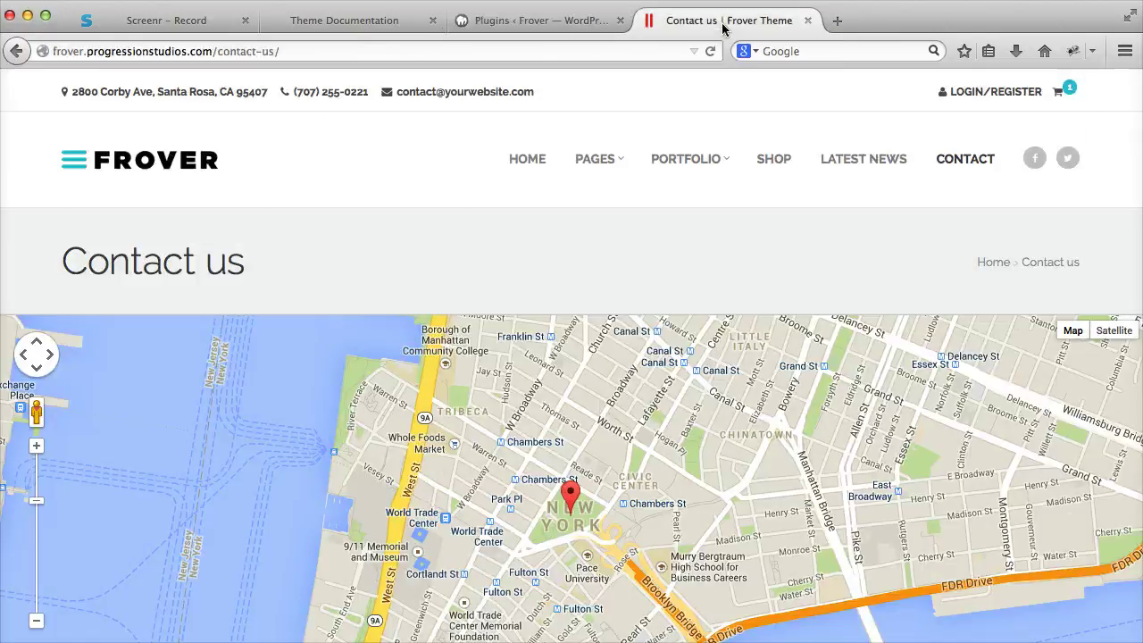
{"action": "scroll", "coordinate": [231, 477], "scroll_direction": "down", "scroll_amount": 12}
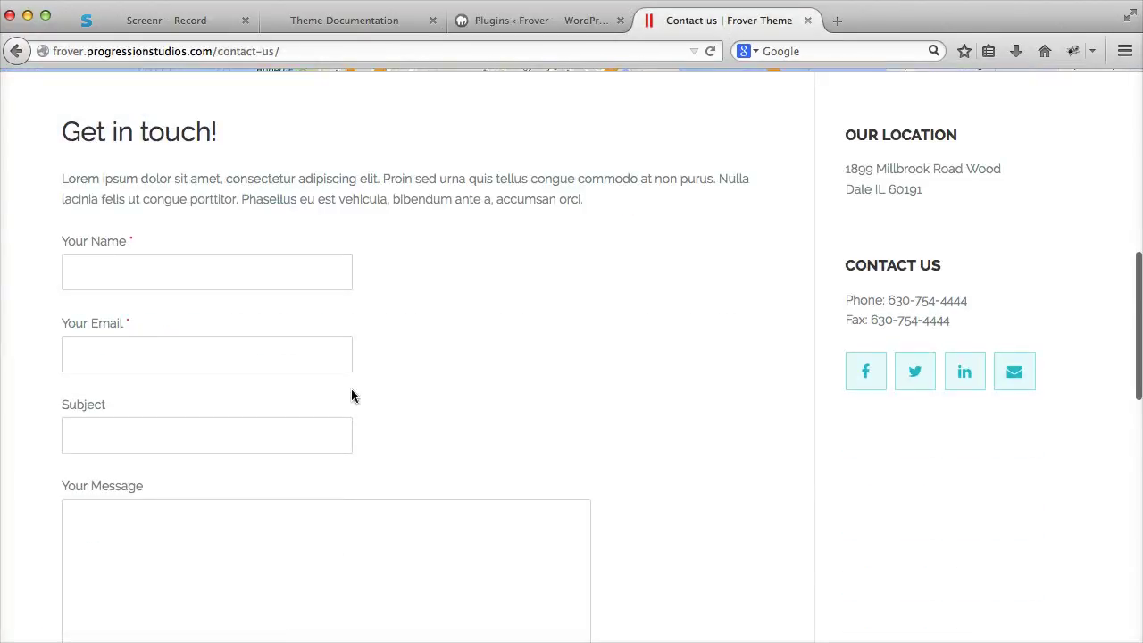
{"action": "scroll", "coordinate": [339, 340], "scroll_direction": "down", "scroll_amount": 3}
{"action": "scroll", "coordinate": [241, 241], "scroll_direction": "up", "scroll_amount": 2}
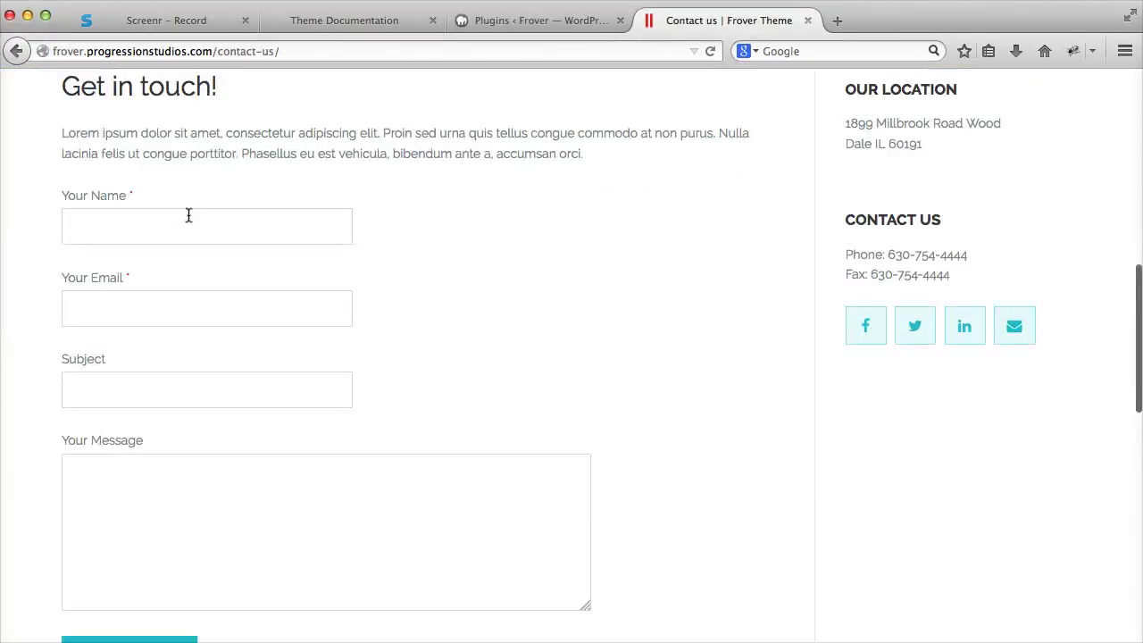
{"action": "scroll", "coordinate": [213, 413], "scroll_direction": "down", "scroll_amount": 3}
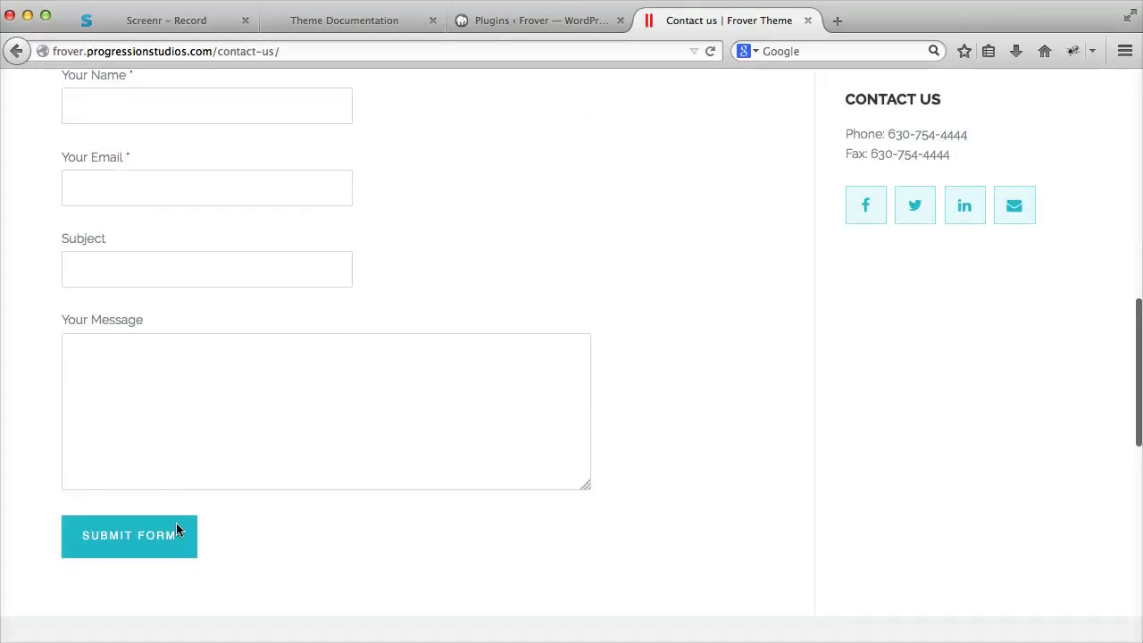
{"action": "scroll", "coordinate": [312, 250], "scroll_direction": "up", "scroll_amount": 3}
Check the Light Shortcode entry in the plugins list, and examine the buttons, toggle and tabs on the demo's Shortcodes page
{"action": "left_click", "coordinate": [509, 22]}
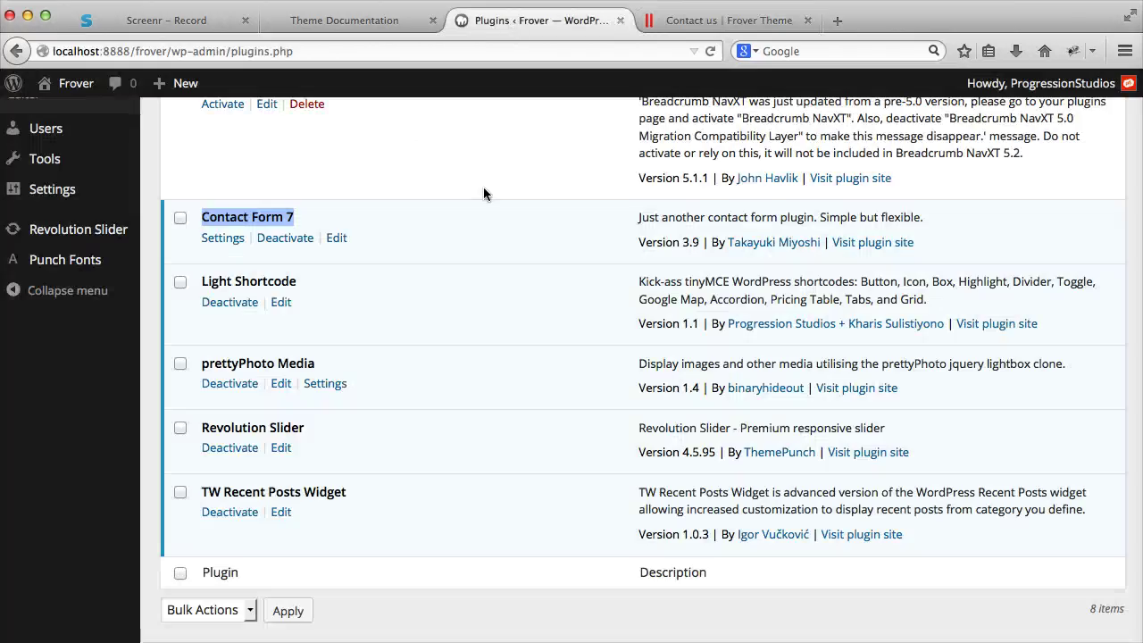
{"action": "left_click_drag", "start_coordinate": [299, 282], "coordinate": [200, 282]}
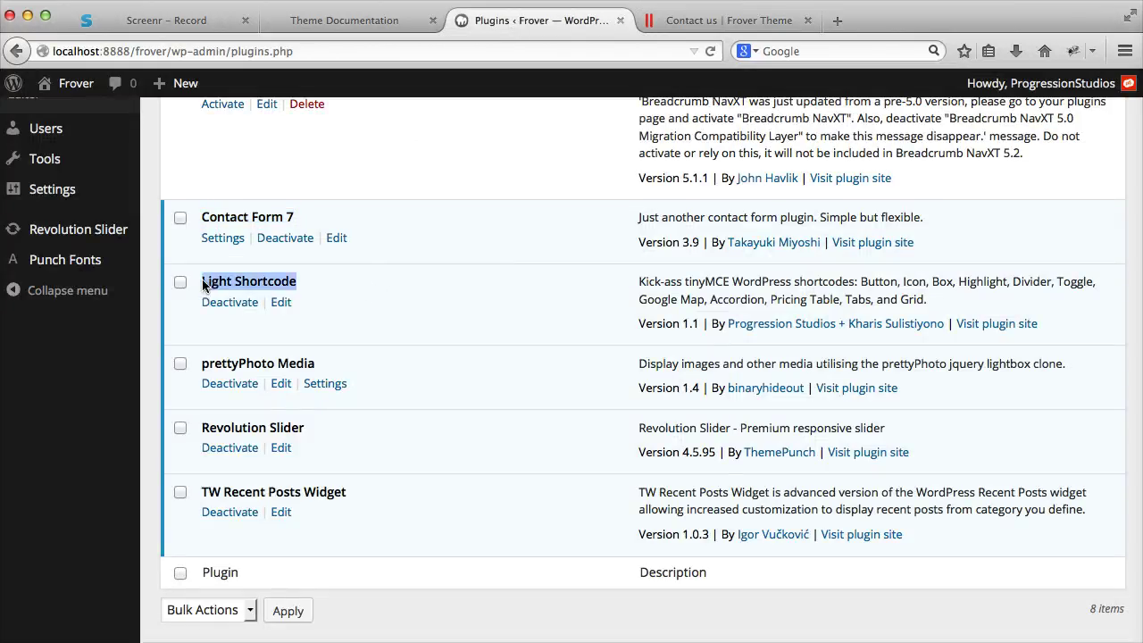
{"action": "left_click", "coordinate": [675, 18]}
{"action": "scroll", "coordinate": [549, 231], "scroll_direction": "up", "scroll_amount": 10}
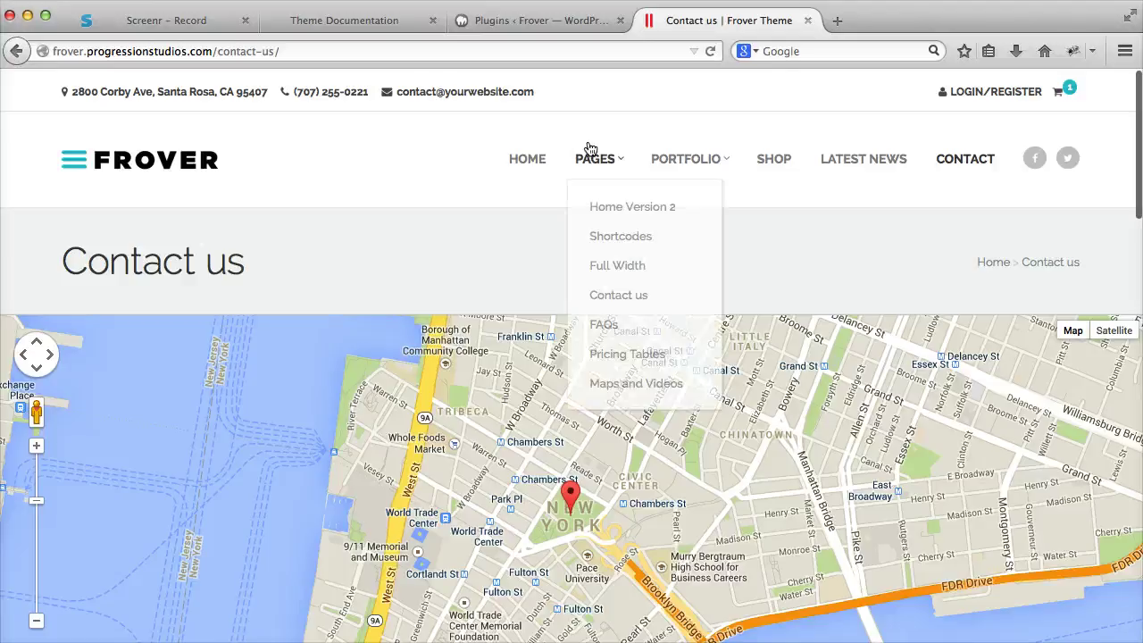
{"action": "left_click", "coordinate": [590, 149]}
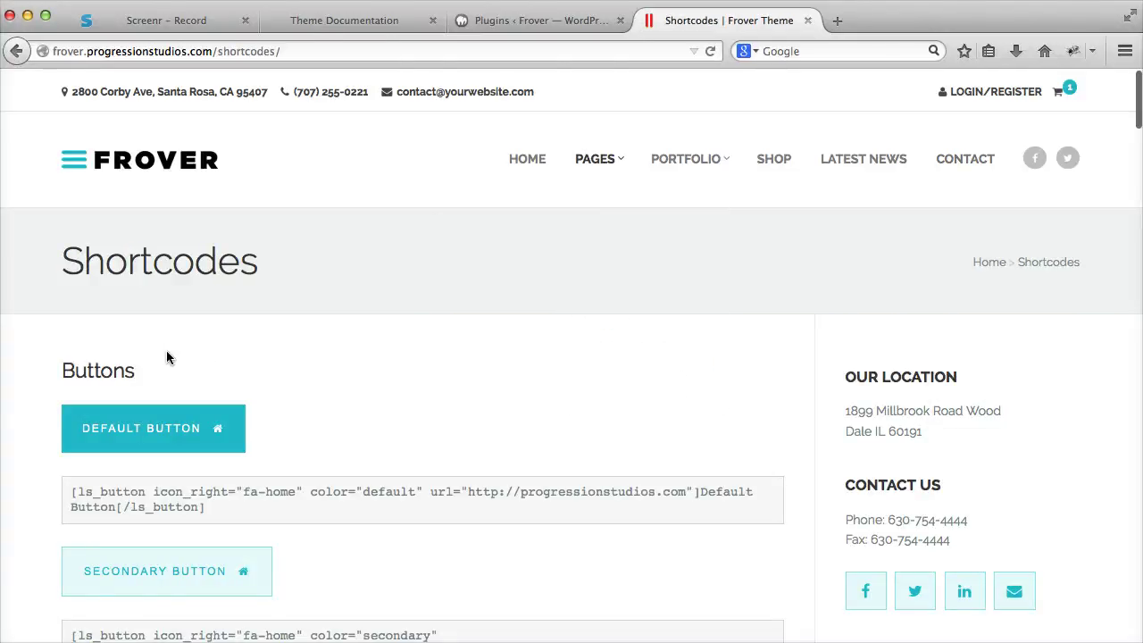
{"action": "scroll", "coordinate": [163, 340], "scroll_direction": "down", "scroll_amount": 1}
{"action": "scroll", "coordinate": [234, 357], "scroll_direction": "down", "scroll_amount": 5}
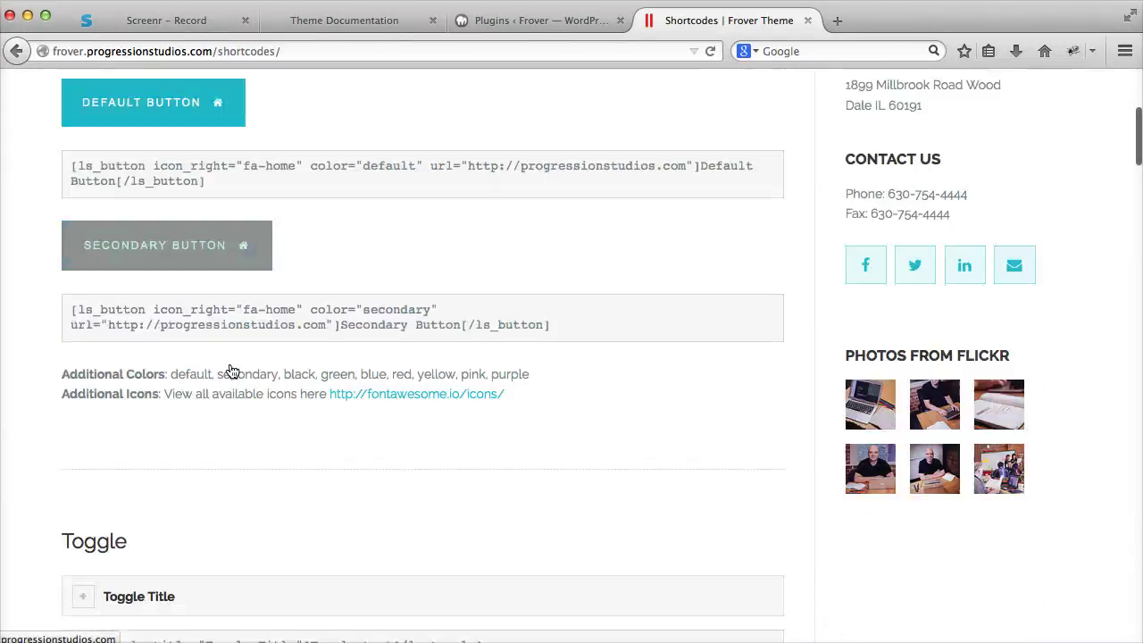
{"action": "scroll", "coordinate": [241, 355], "scroll_direction": "down", "scroll_amount": 4}
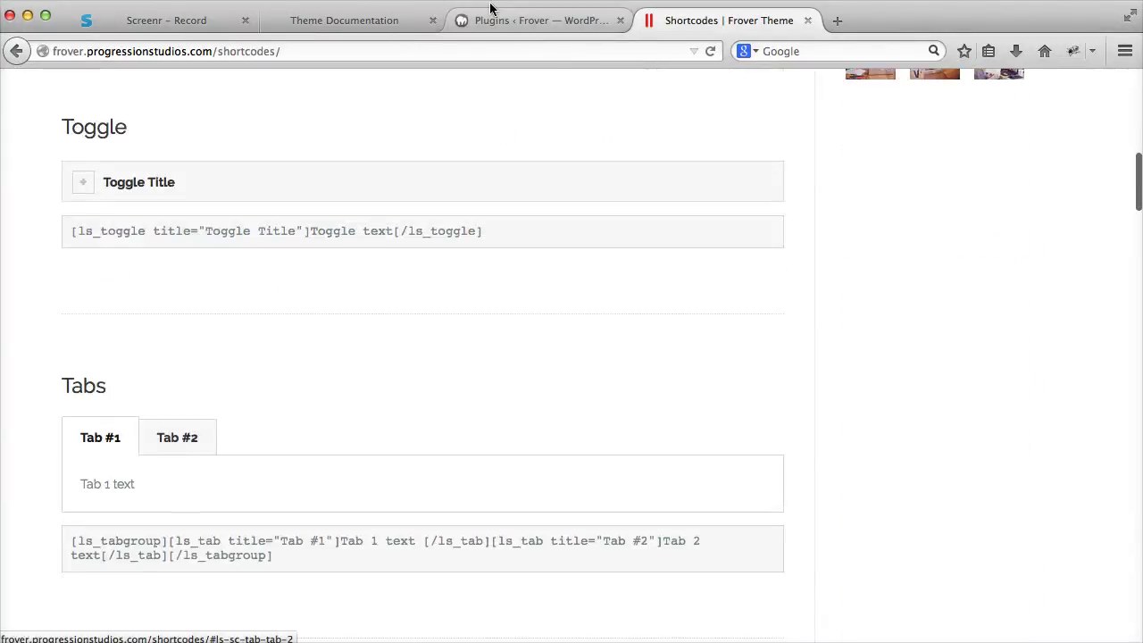
Compare the Light Shortcode plugin entry with the examples at the start of the demo's Shortcodes page
{"action": "left_click", "coordinate": [524, 22]}
{"action": "left_click", "coordinate": [721, 21]}
{"action": "scroll", "coordinate": [534, 284], "scroll_direction": "up", "scroll_amount": 10}
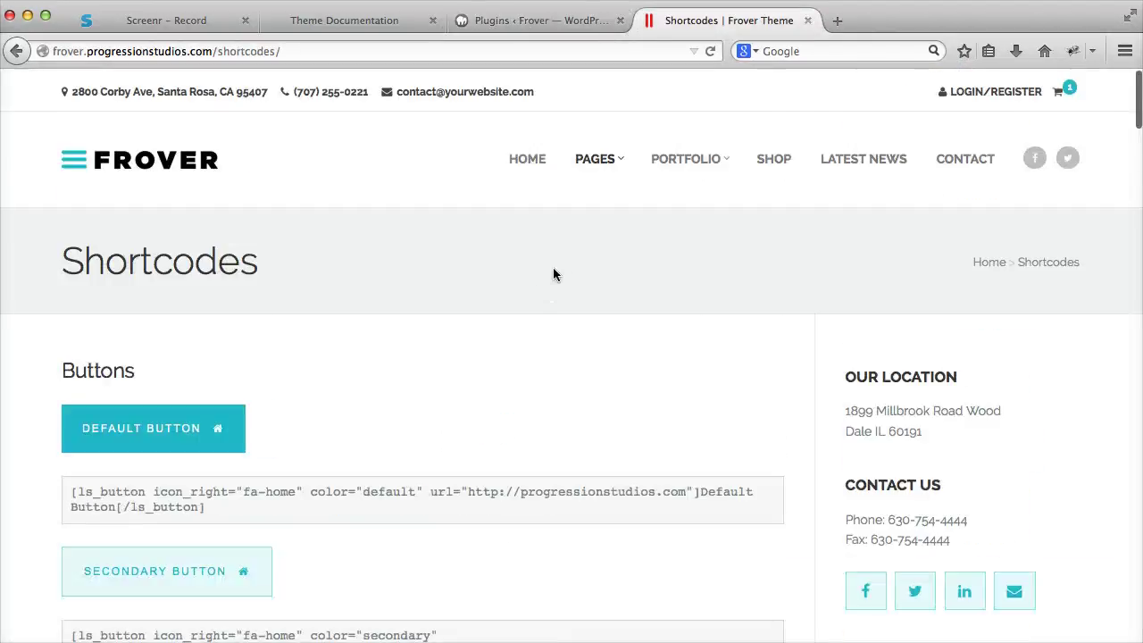
{"action": "left_click", "coordinate": [539, 21]}
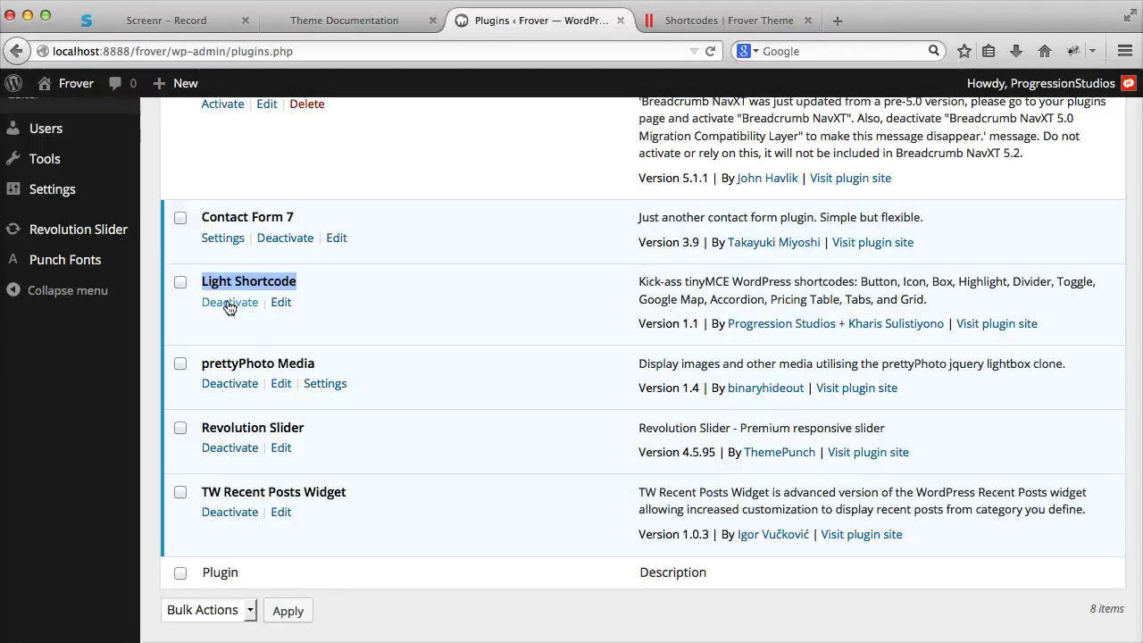
{"action": "left_click", "coordinate": [703, 27]}
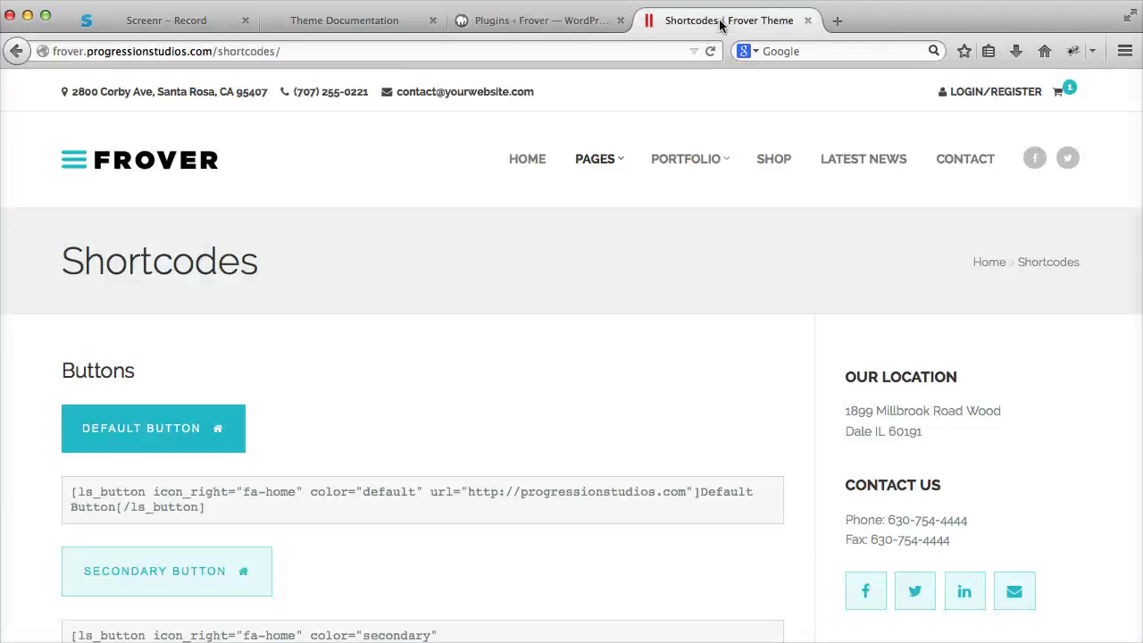
Check the prettyPhoto Media entry in the plugins list, and open the image of the demo's Wedding Cupcakes portfolio item in its lightbox
{"action": "left_click", "coordinate": [515, 24]}
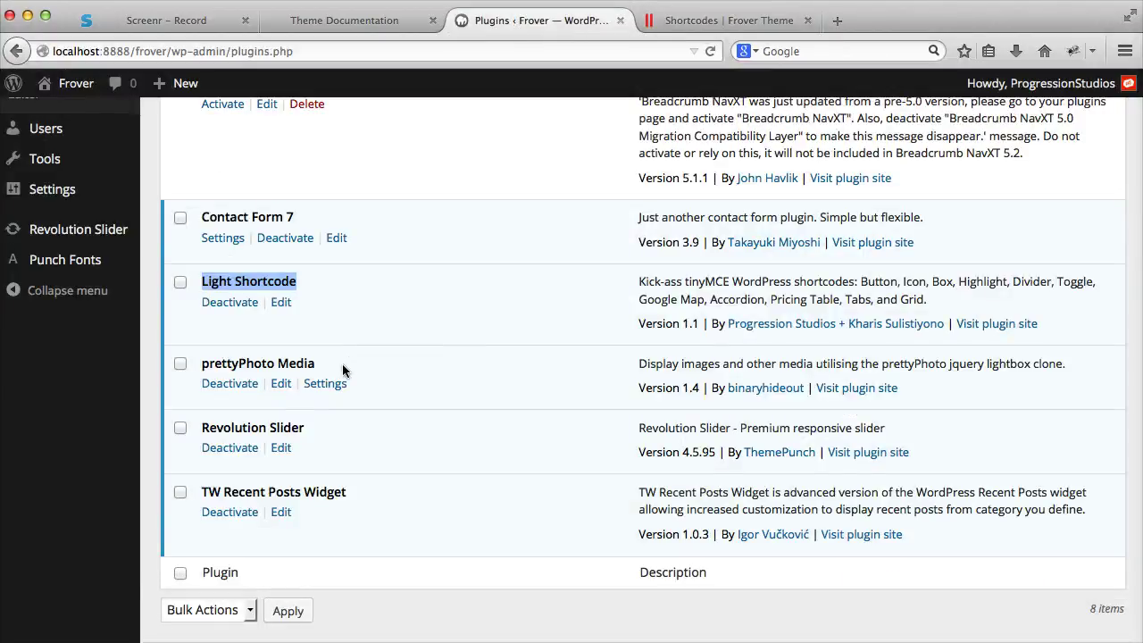
{"action": "left_click_drag", "start_coordinate": [342, 364], "coordinate": [220, 365]}
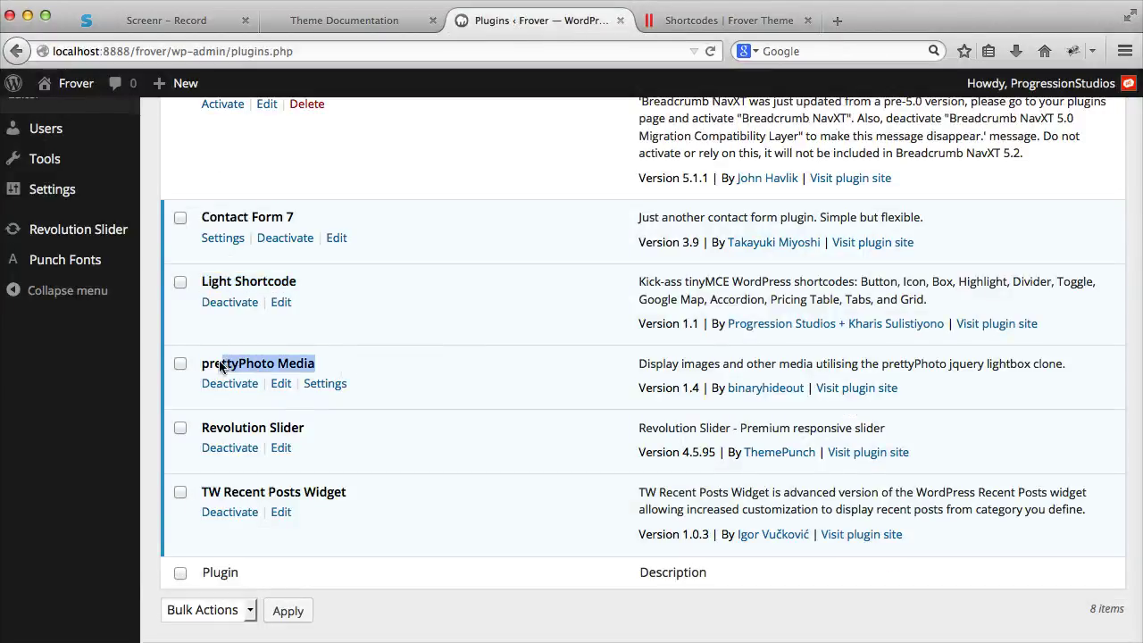
{"action": "left_click", "coordinate": [705, 20]}
{"action": "left_click", "coordinate": [682, 167]}
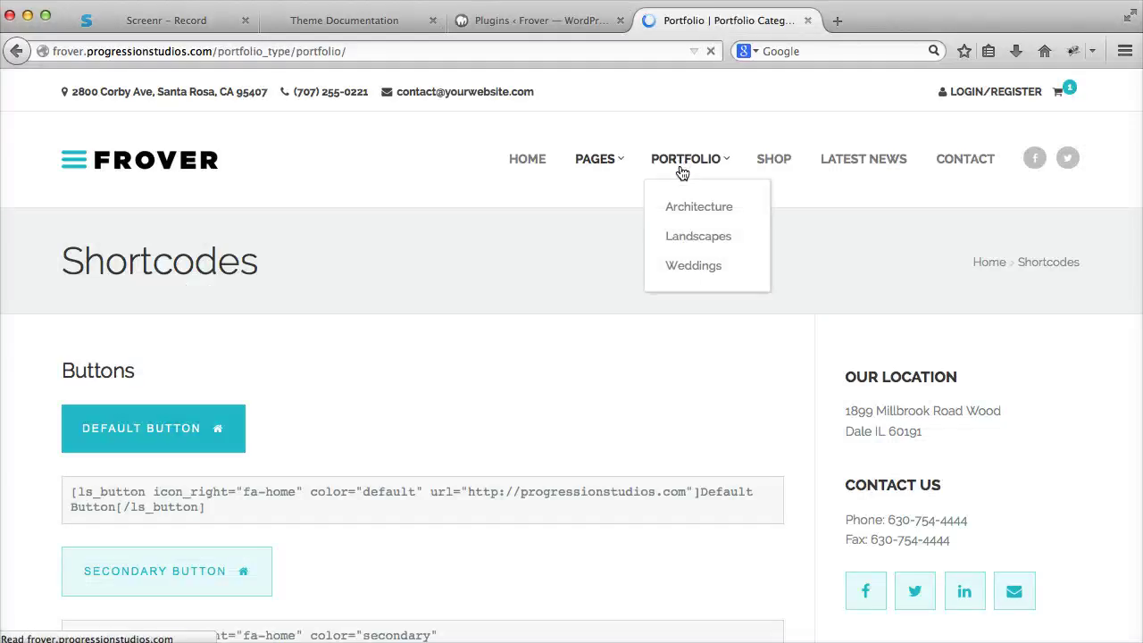
{"action": "scroll", "coordinate": [682, 220], "scroll_direction": "down", "scroll_amount": 3}
{"action": "left_click", "coordinate": [691, 316]}
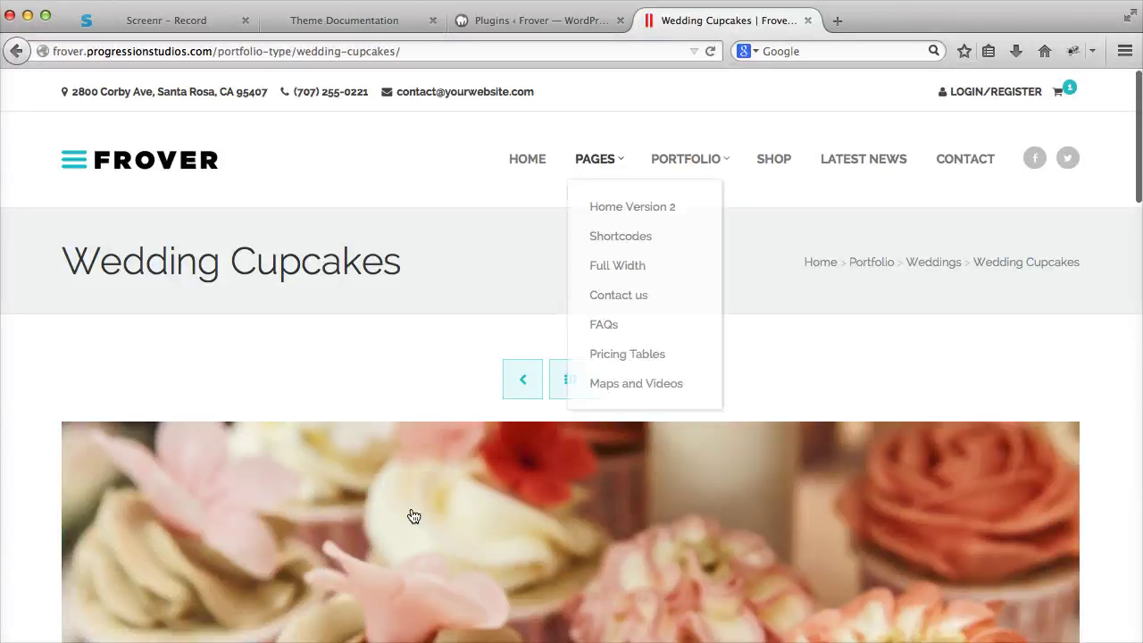
{"action": "scroll", "coordinate": [417, 298], "scroll_direction": "down", "scroll_amount": 5}
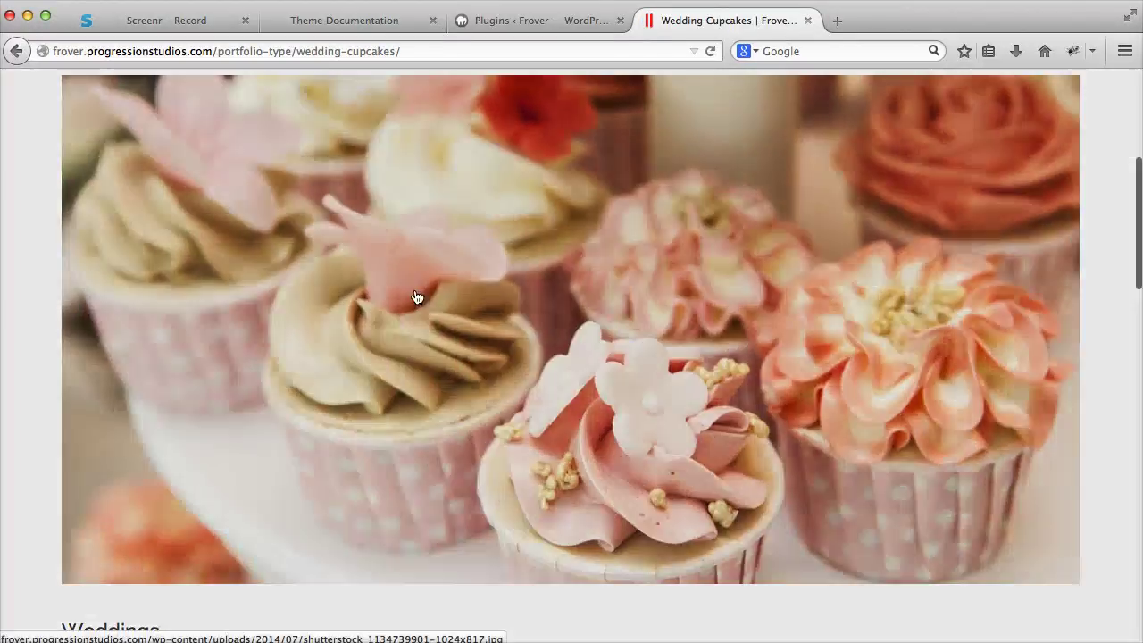
{"action": "left_click", "coordinate": [416, 299]}
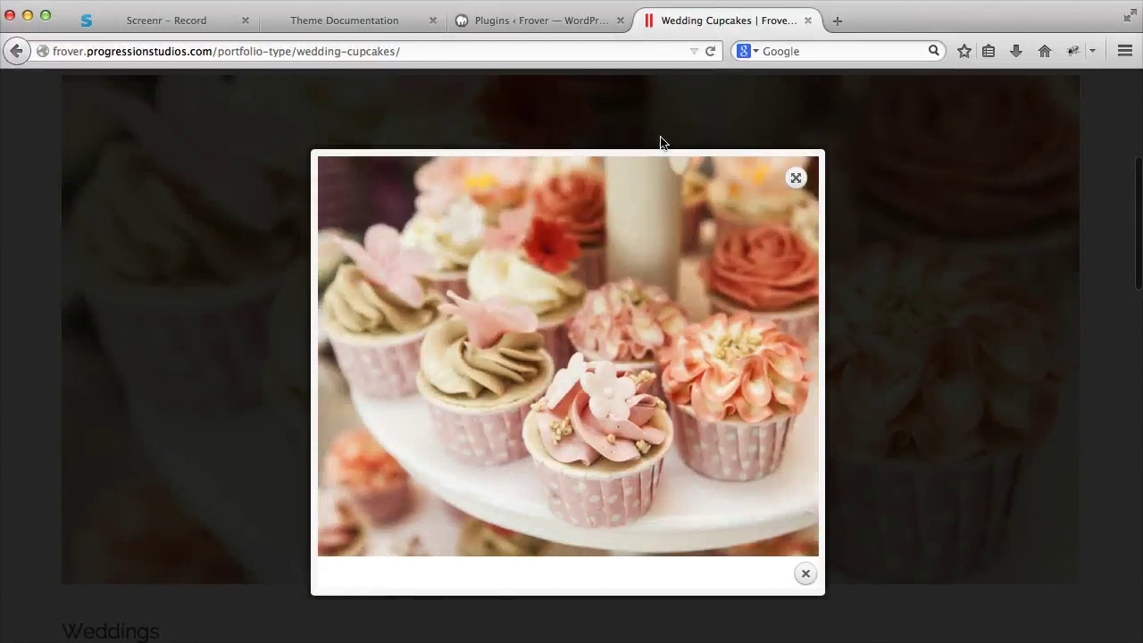